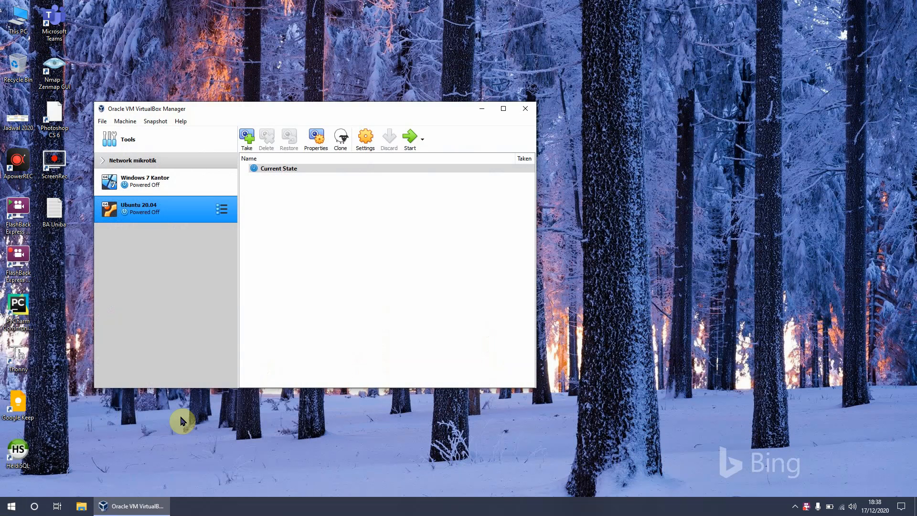
# Start the Ubuntu 20.04 virtual machine and log in to the listed user account with its password
pyautogui.moveTo(312, 112); pyautogui.dragTo(432, 116)
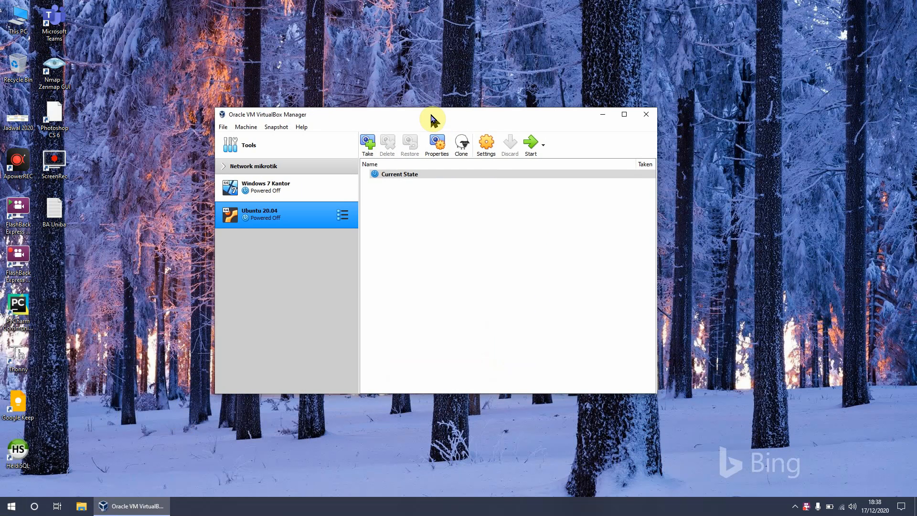
pyautogui.doubleClick(281, 217)
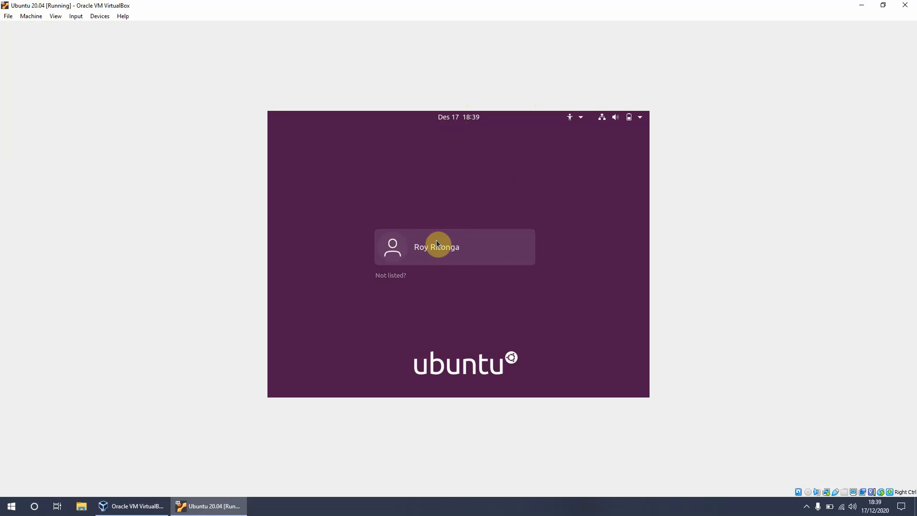
pyautogui.click(418, 246)
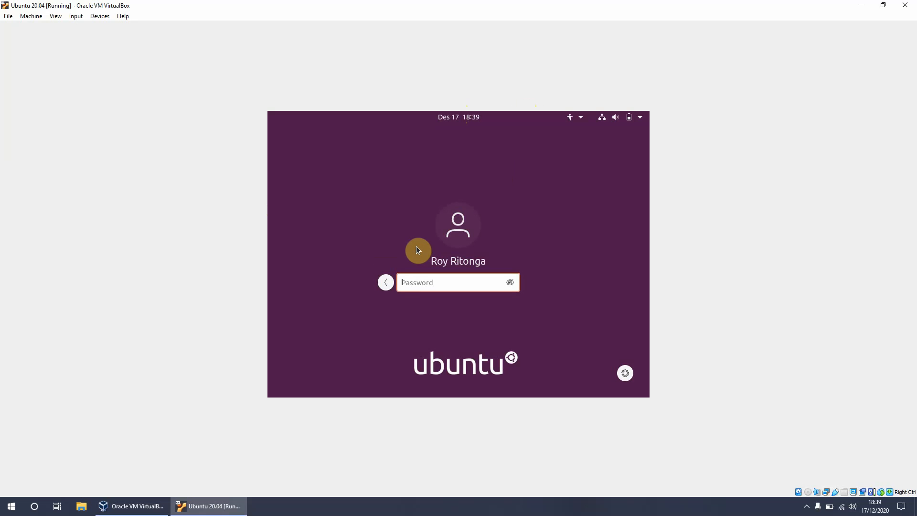
pyautogui.write('*********')
pyautogui.press('Return')
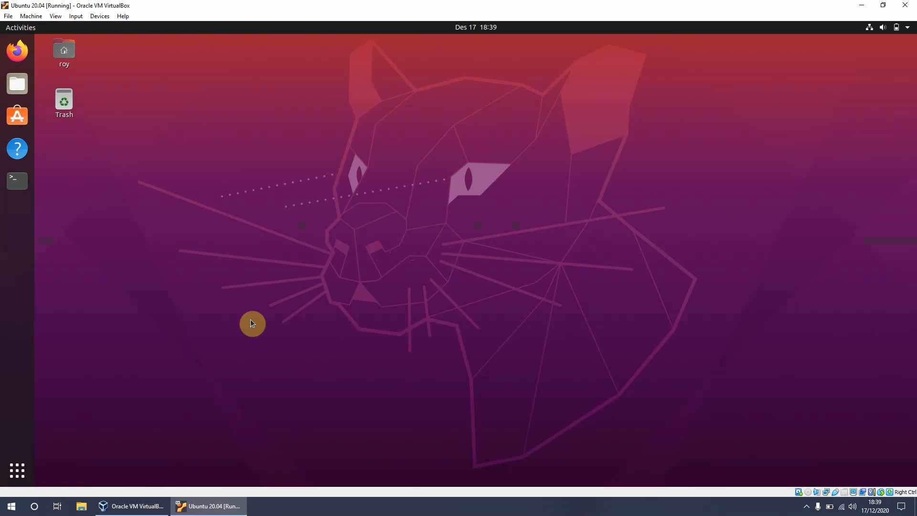
# Open the Microsoft Store on the Windows host, view its home page and close it again
pyautogui.click(9, 509)
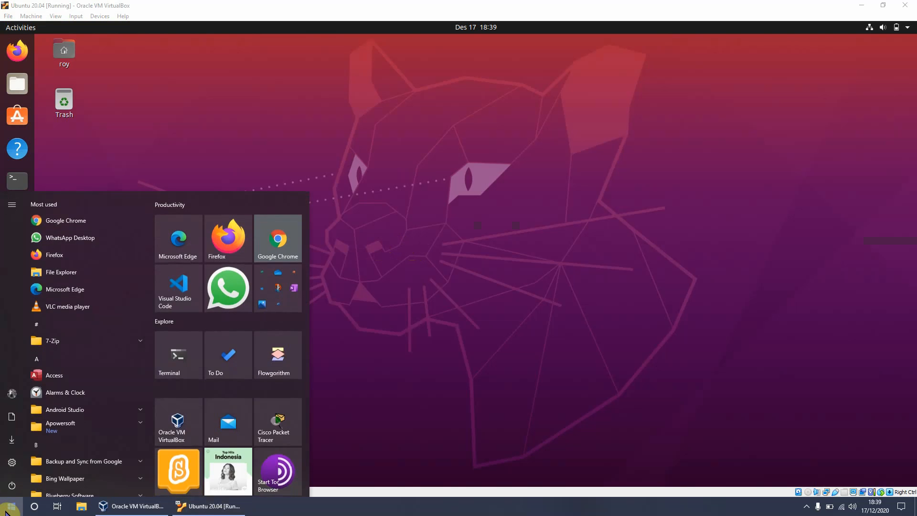
pyautogui.write('store')
pyautogui.press('Escape')
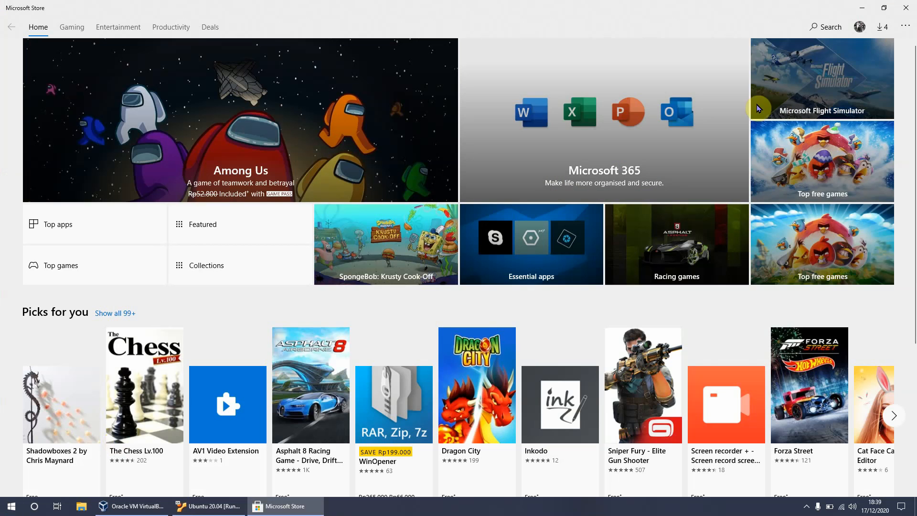
pyautogui.click(906, 8)
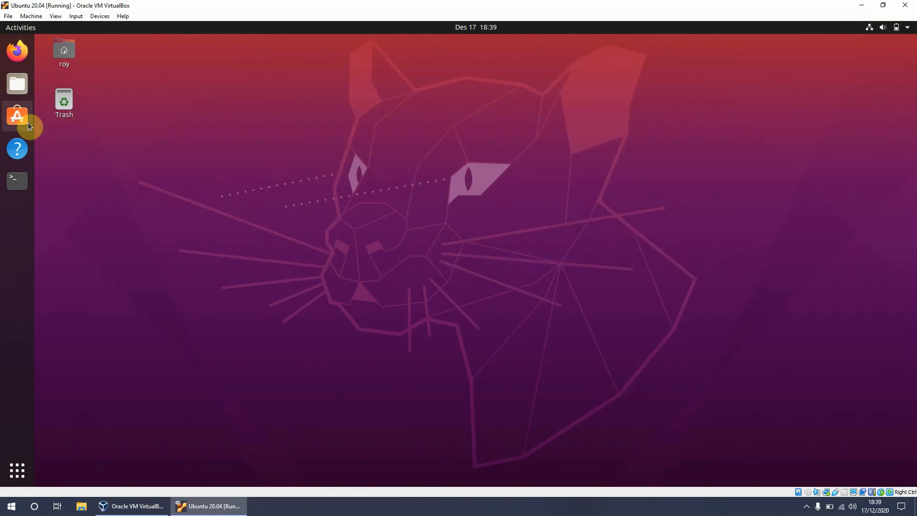
# Open Ubuntu Software in the virtual machine and browse the Art and Design, Development, and Music and Audio categories
pyautogui.click(16, 117)
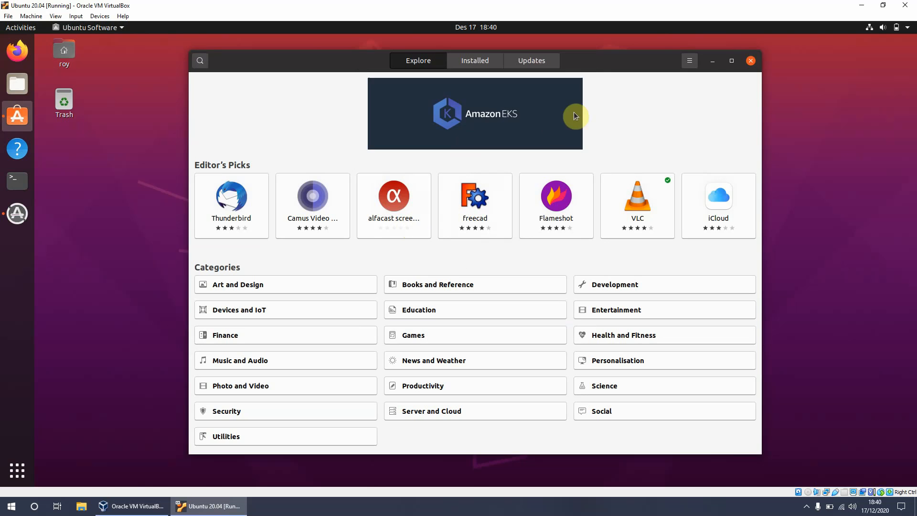
pyautogui.moveTo(610, 63); pyautogui.dragTo(596, 68)
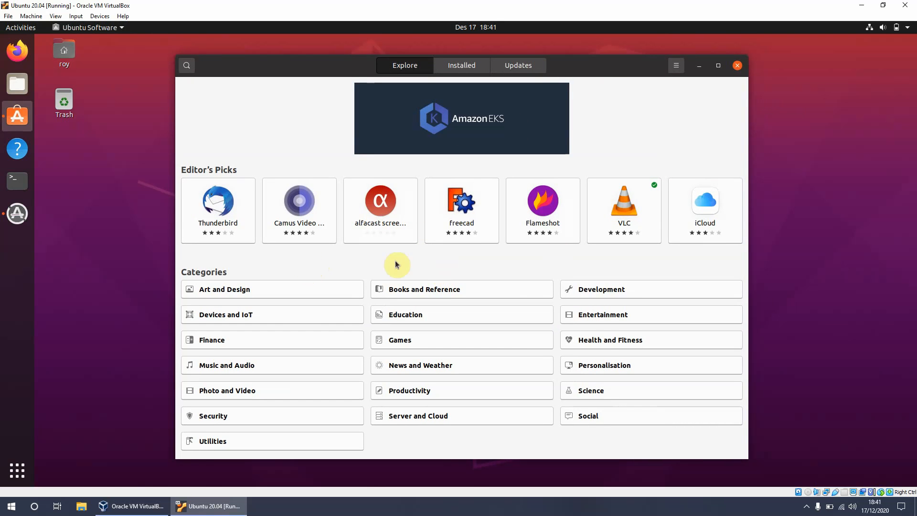
pyautogui.click(242, 294)
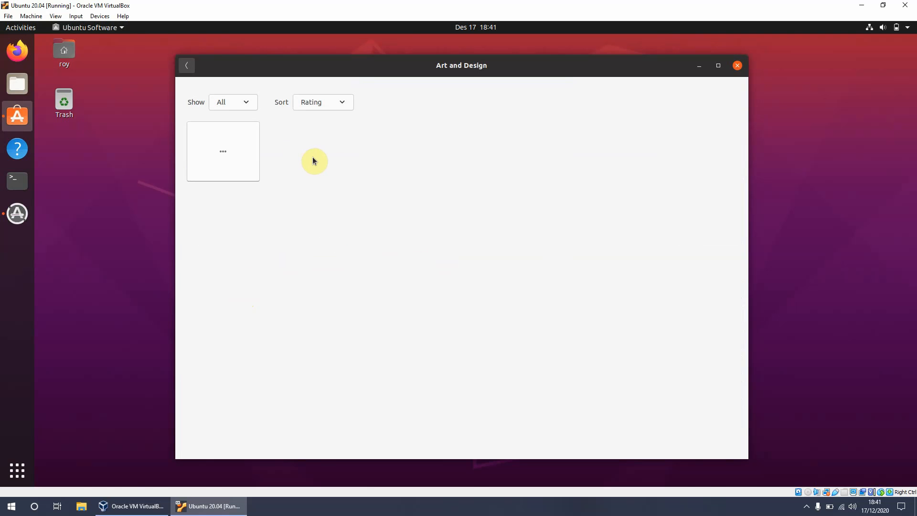
pyautogui.click(187, 66)
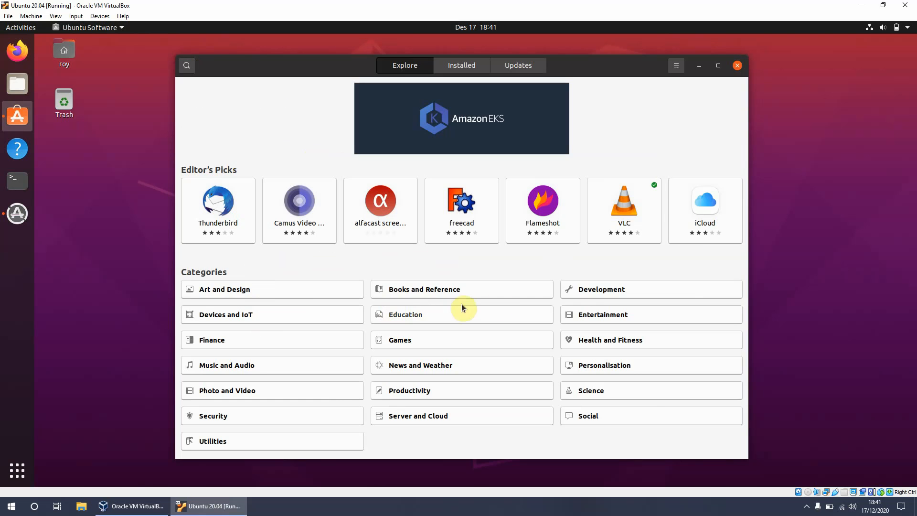
pyautogui.click(591, 293)
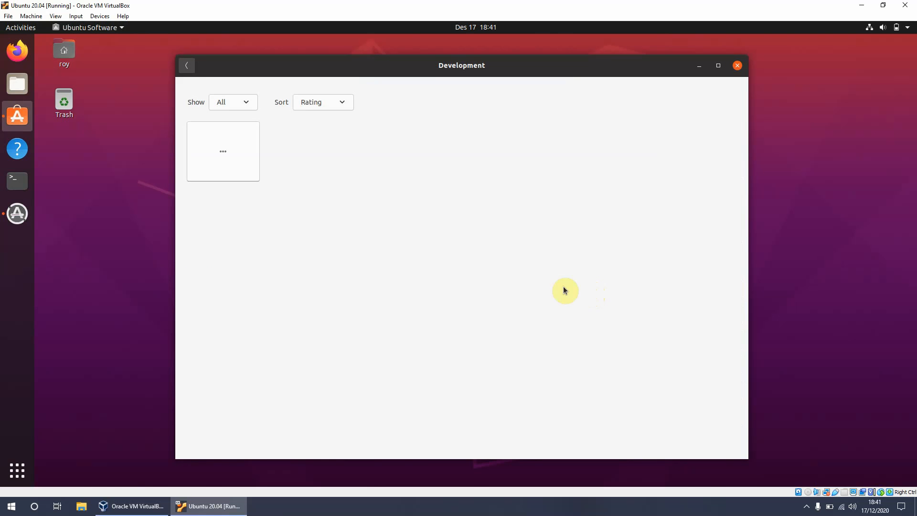
pyautogui.click(187, 65)
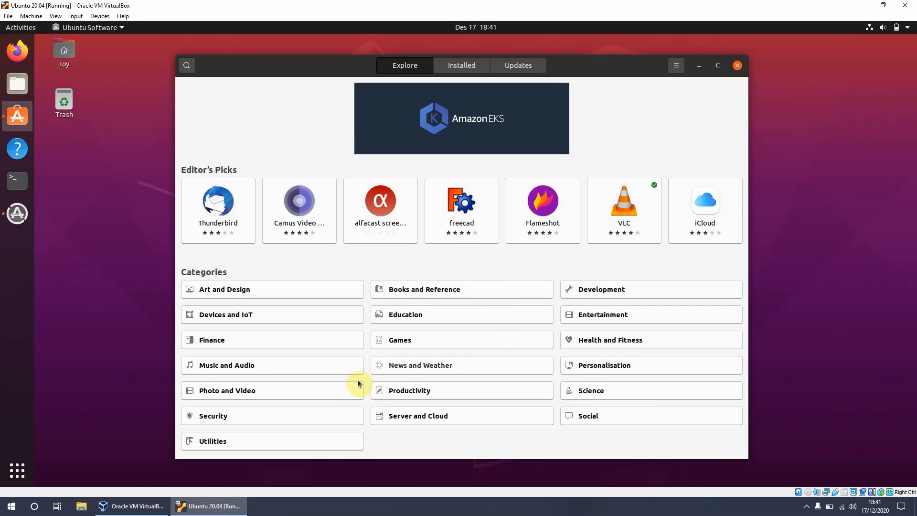
pyautogui.click(244, 366)
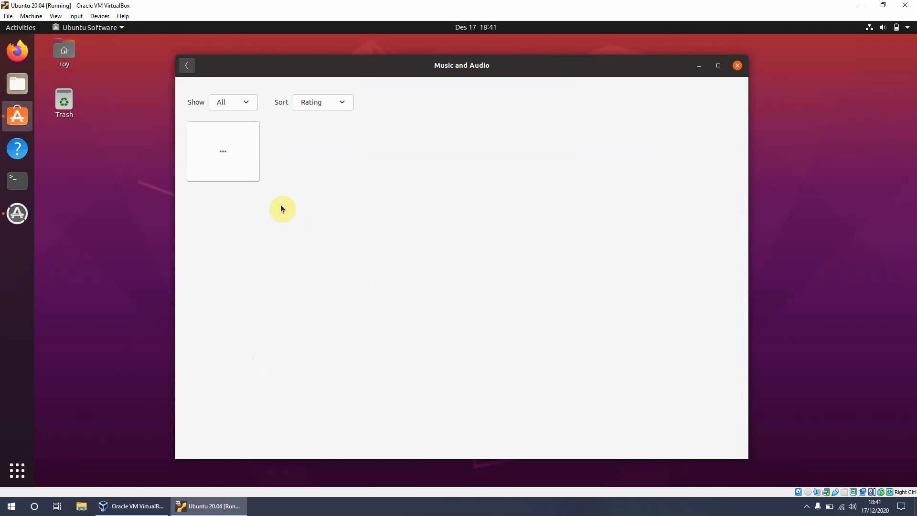
pyautogui.click(188, 68)
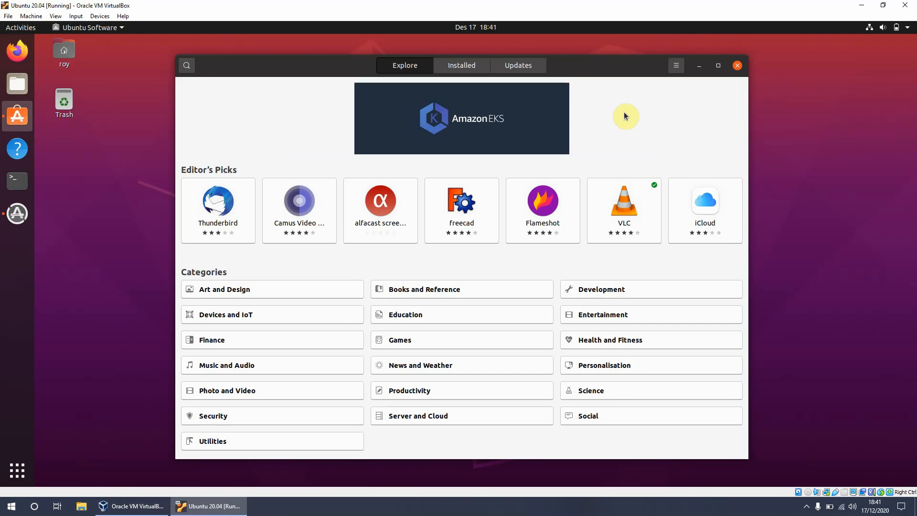
# Search Ubuntu Software for "mysql" and open the details page of Mysql Workbench Community
pyautogui.click(188, 66)
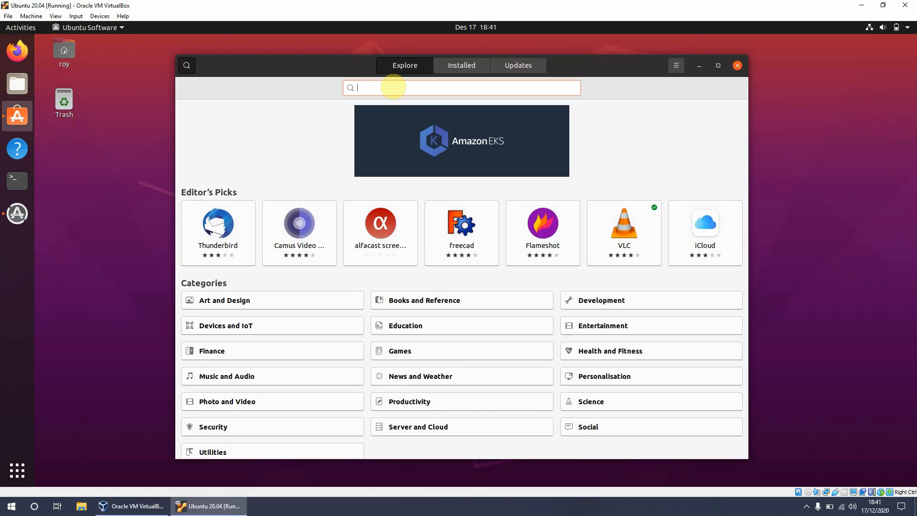
pyautogui.write('mysql')
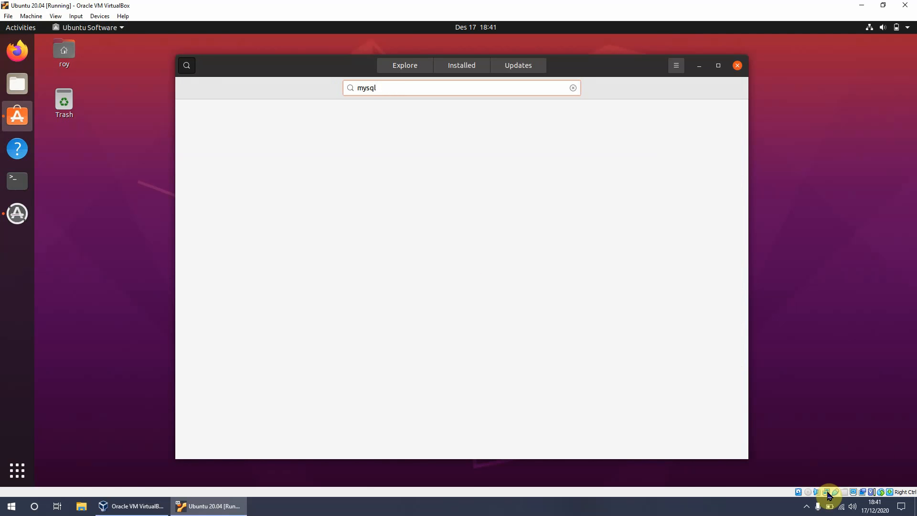
pyautogui.moveTo(828, 494)
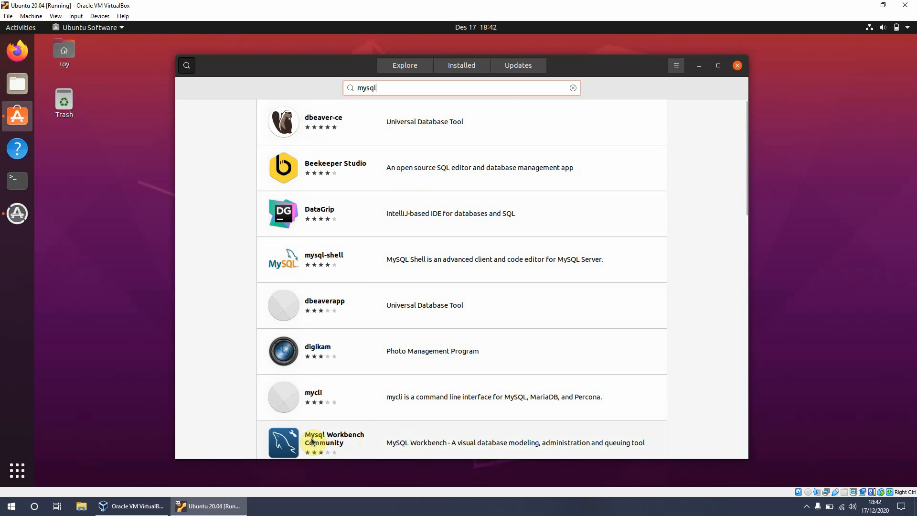
pyautogui.click(296, 442)
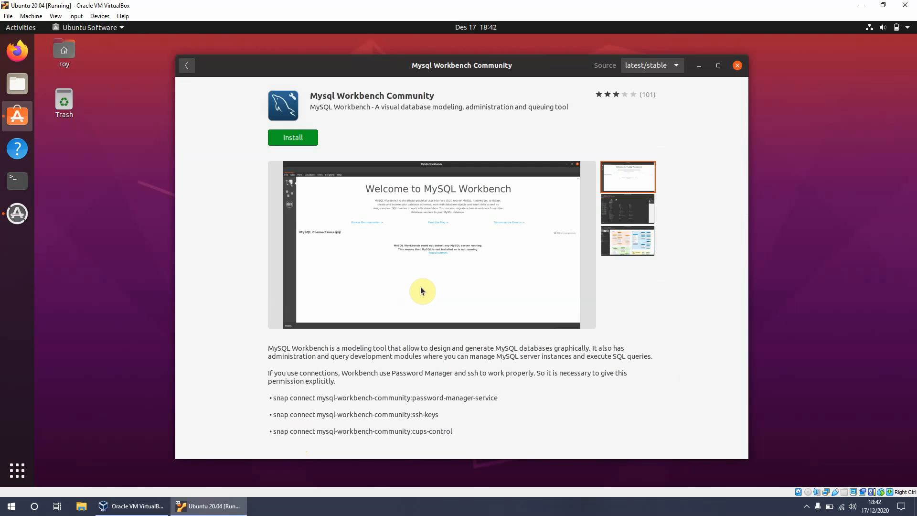
# Install Mysql Workbench Community from Ubuntu Software, authenticating with the account password
pyautogui.click(311, 135)
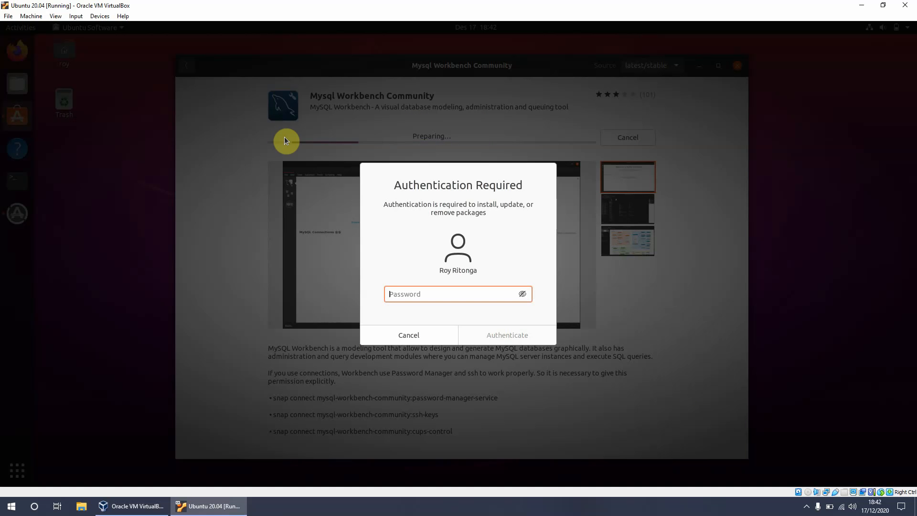
pyautogui.write('**********')
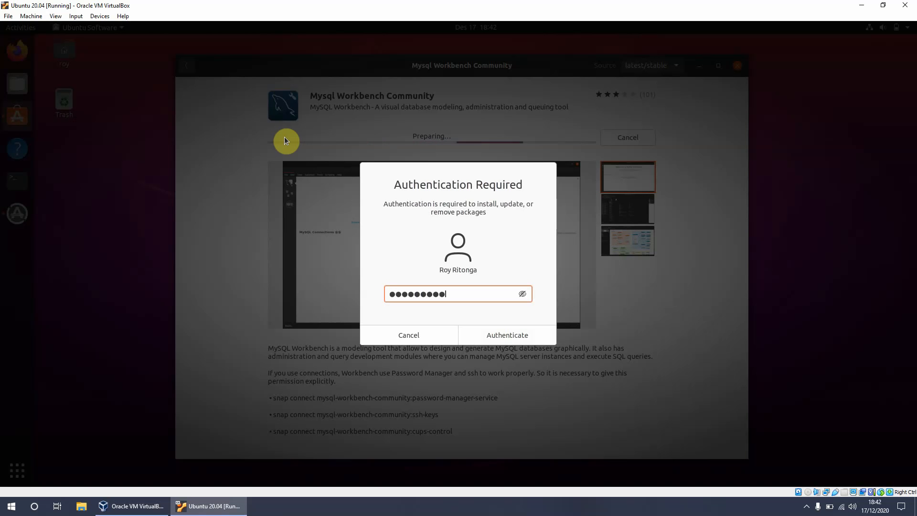
pyautogui.click(490, 337)
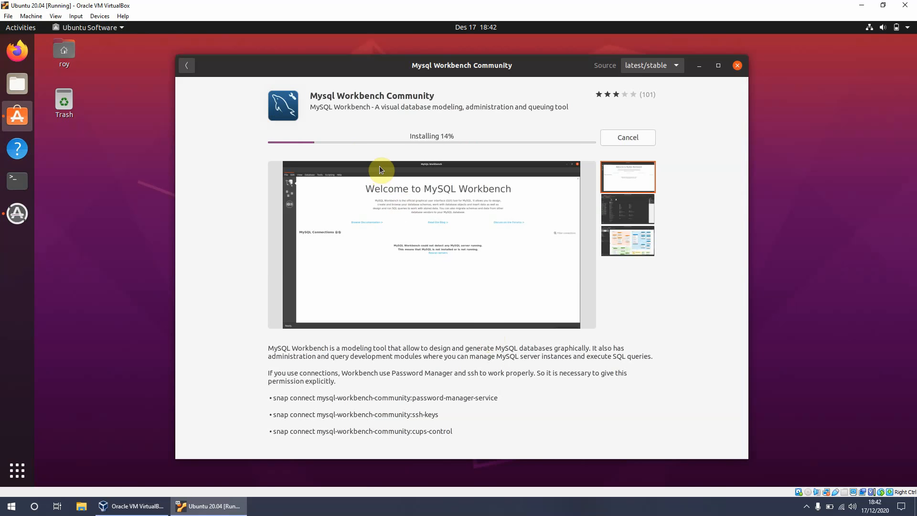
# Open Firefox in the virtual machine, restore it to a smaller window and arrange it so the Ubuntu Software window stays accessible
pyautogui.click(18, 50)
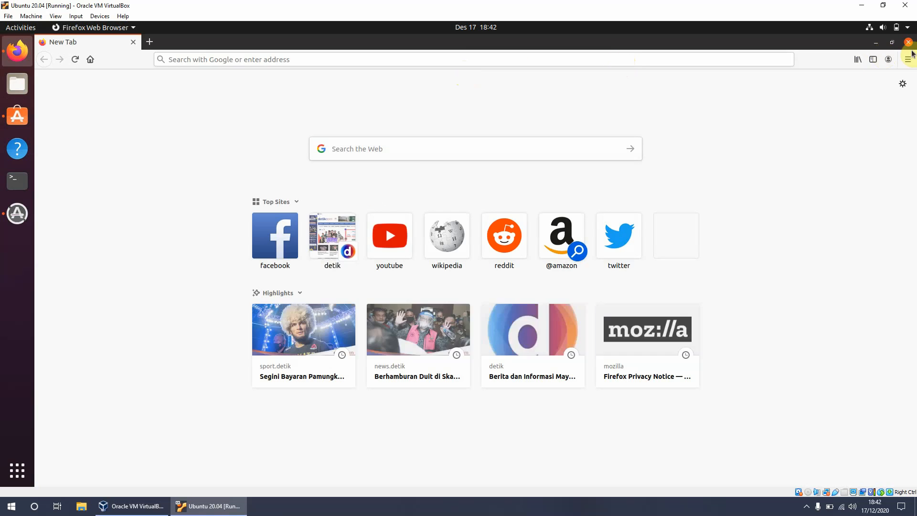
pyautogui.click(894, 45)
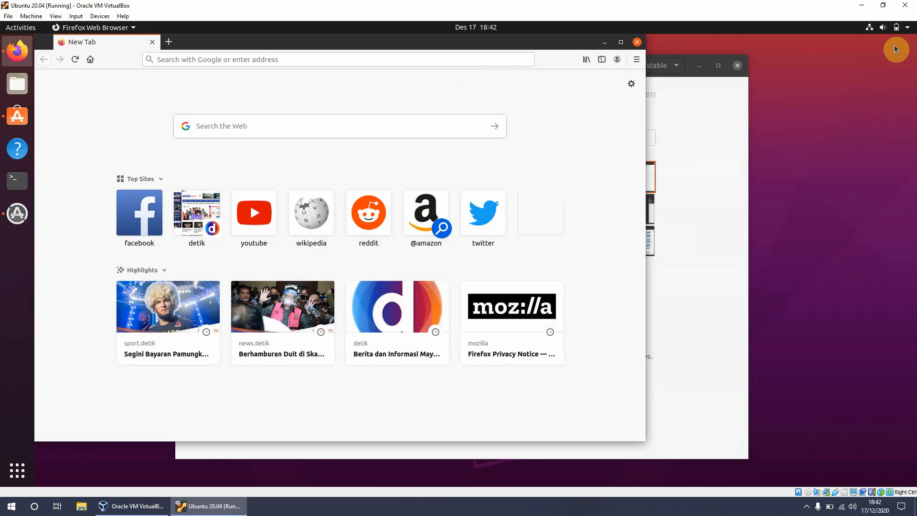
pyautogui.moveTo(481, 76); pyautogui.dragTo(662, 50)
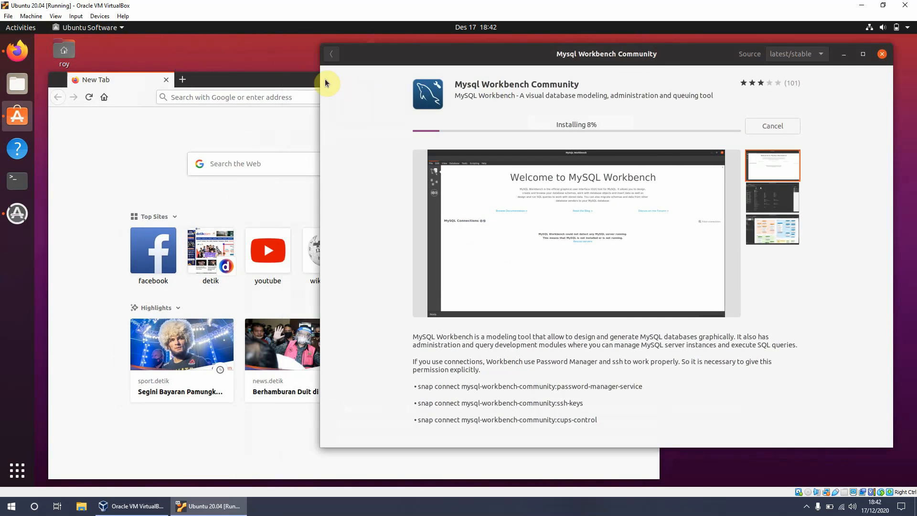
pyautogui.click(289, 75)
pyautogui.moveTo(283, 84); pyautogui.dragTo(279, 80)
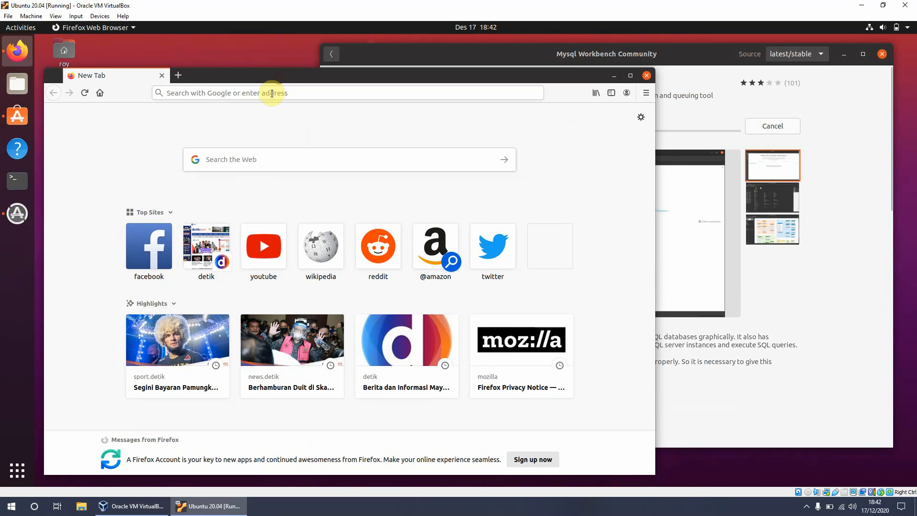
# Search the web for "mysql workbench" in Firefox
pyautogui.click(272, 93)
pyautogui.write('mysqk')
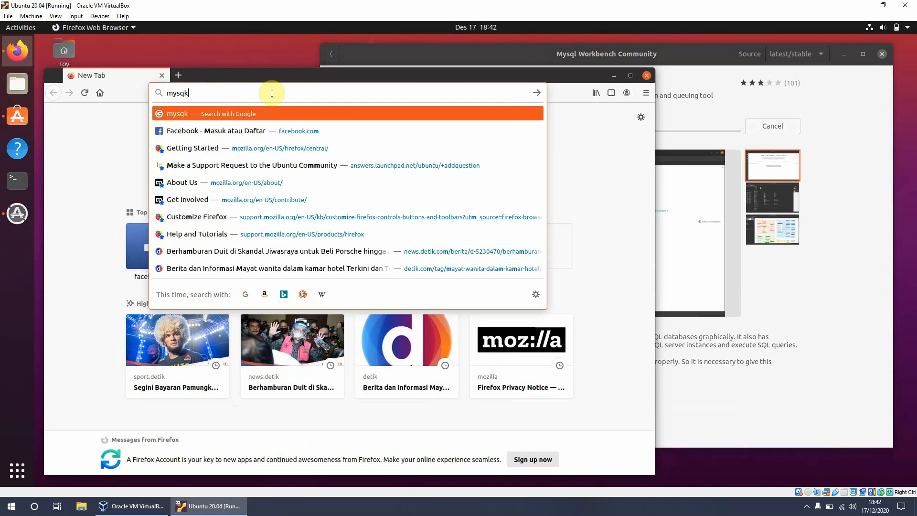
pyautogui.press('BackSpace')
pyautogui.write('l')
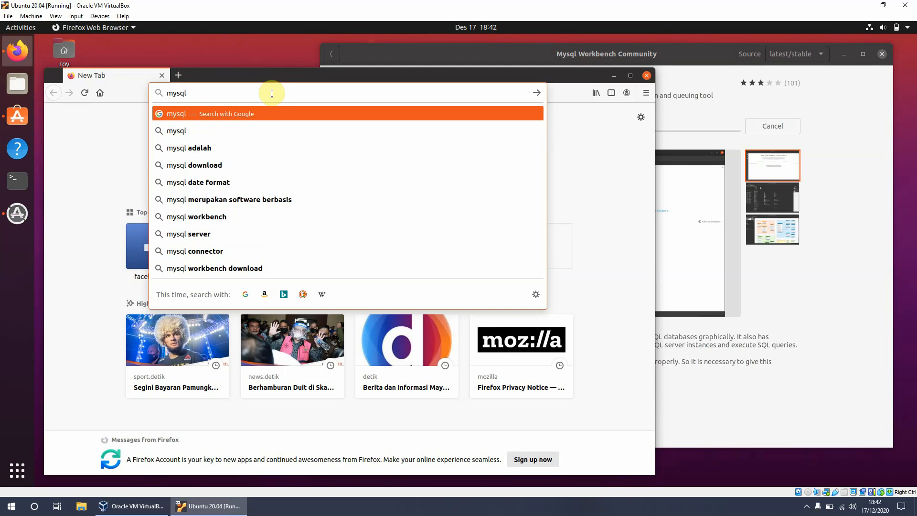
pyautogui.write(' workbe')
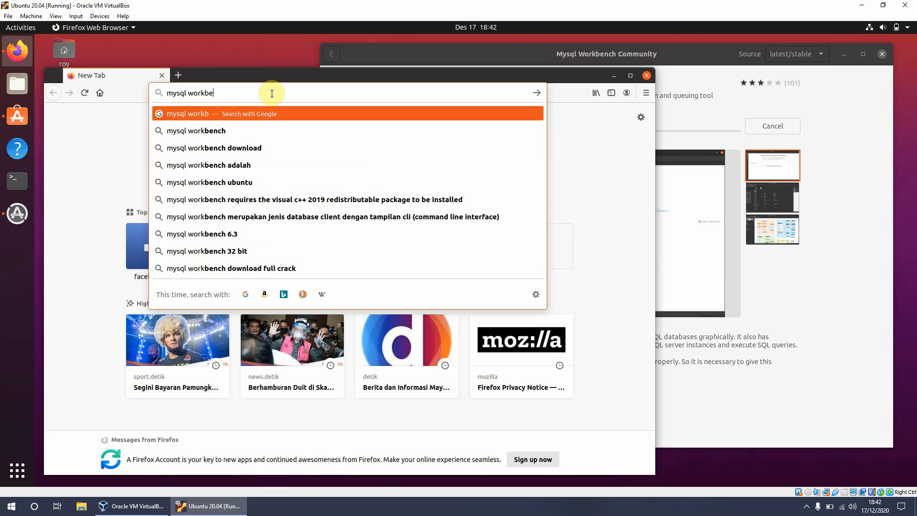
pyautogui.press('Down')
pyautogui.press('Return')
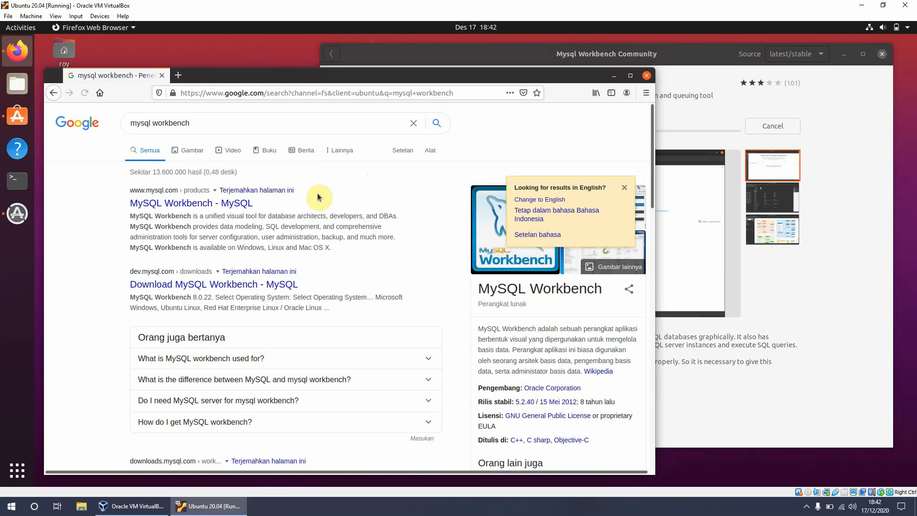
# Open the MySQL Workbench page on mysql.com and go to its download page, checking the Ubuntu Software installation progress meanwhile
pyautogui.click(180, 205)
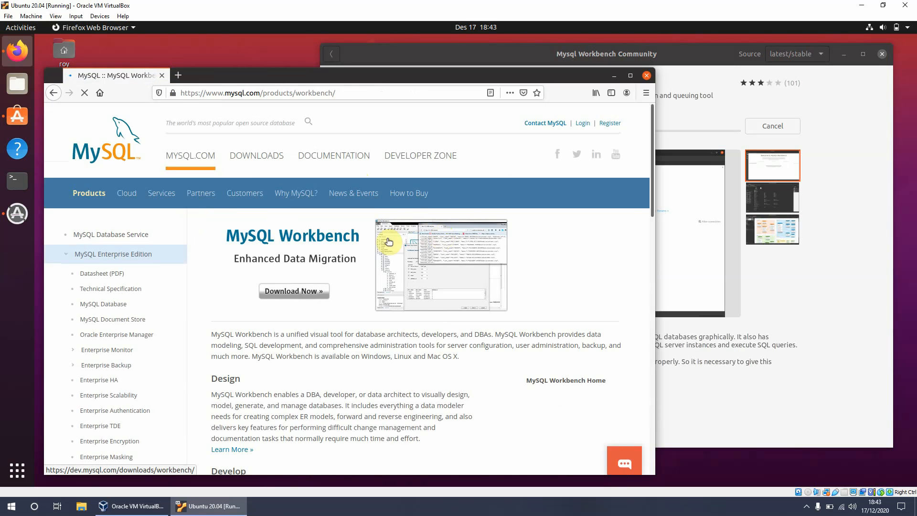
pyautogui.click(290, 294)
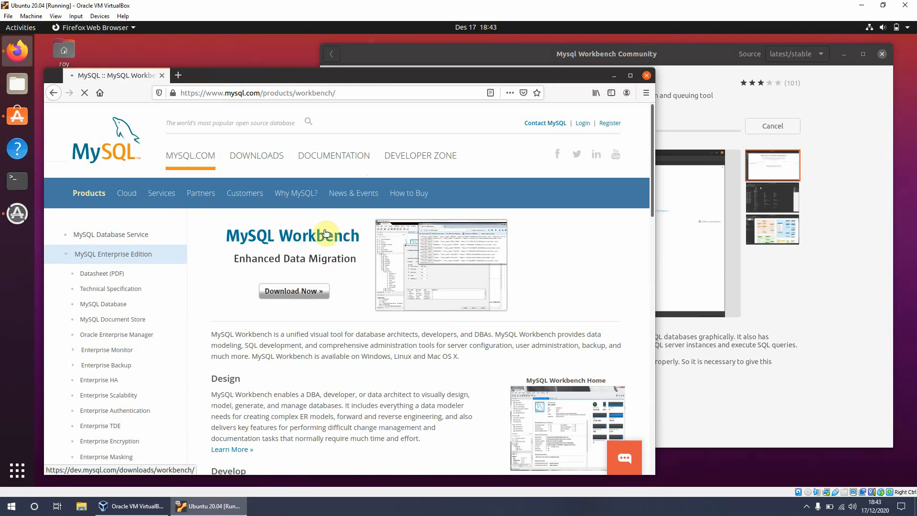
pyautogui.click(690, 55)
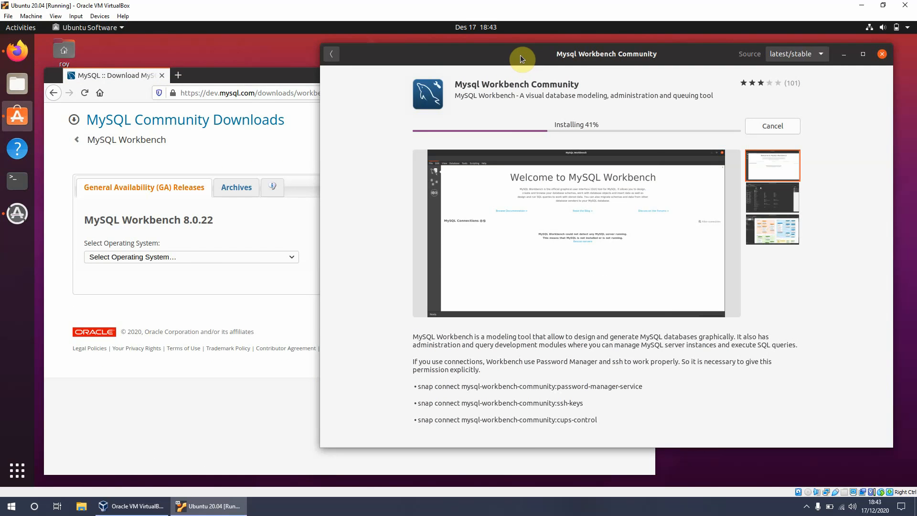
pyautogui.click(263, 83)
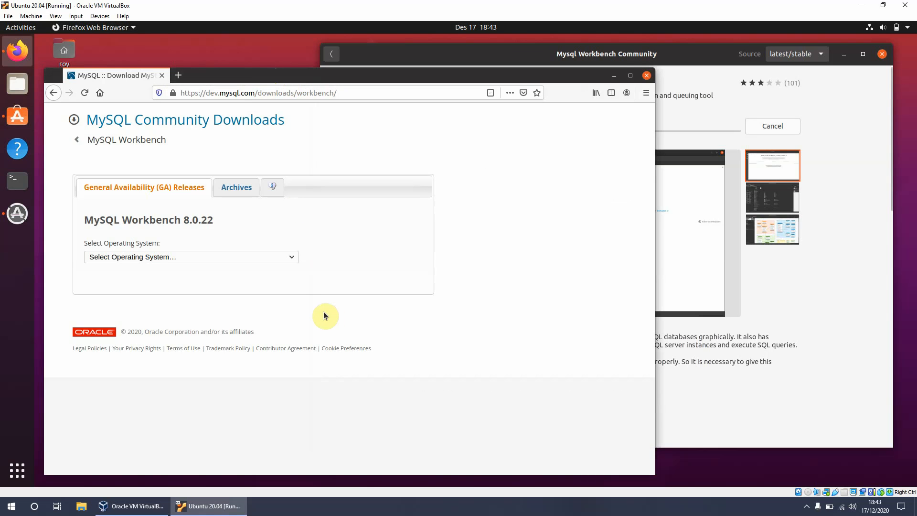
# Choose Ubuntu Linux as the operating system on the MySQL Workbench download page and review the offered DEB packages
pyautogui.click(137, 260)
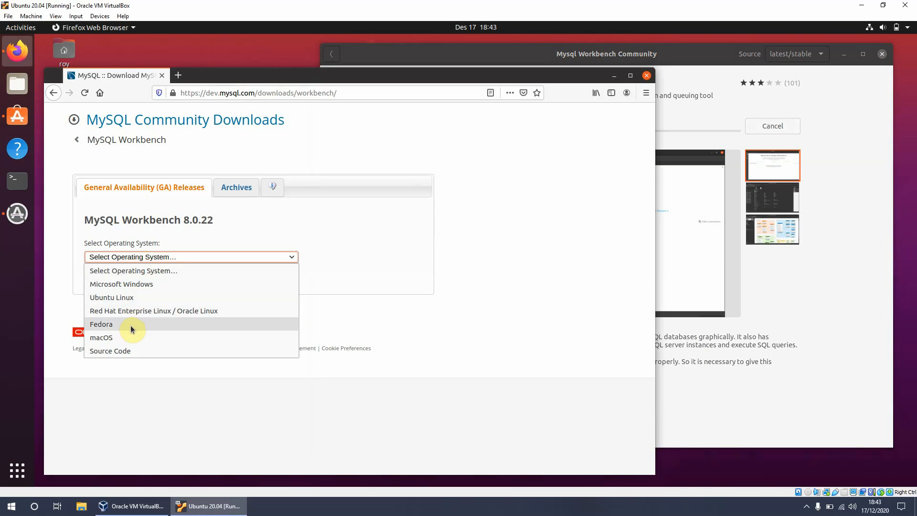
pyautogui.click(159, 298)
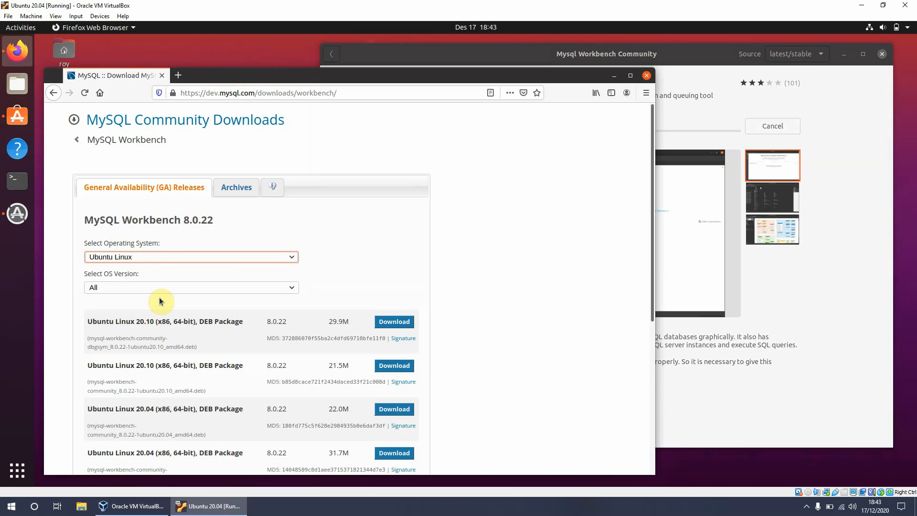
pyautogui.scroll(-2, 435, 305)
pyautogui.scroll(-2, 435, 308)
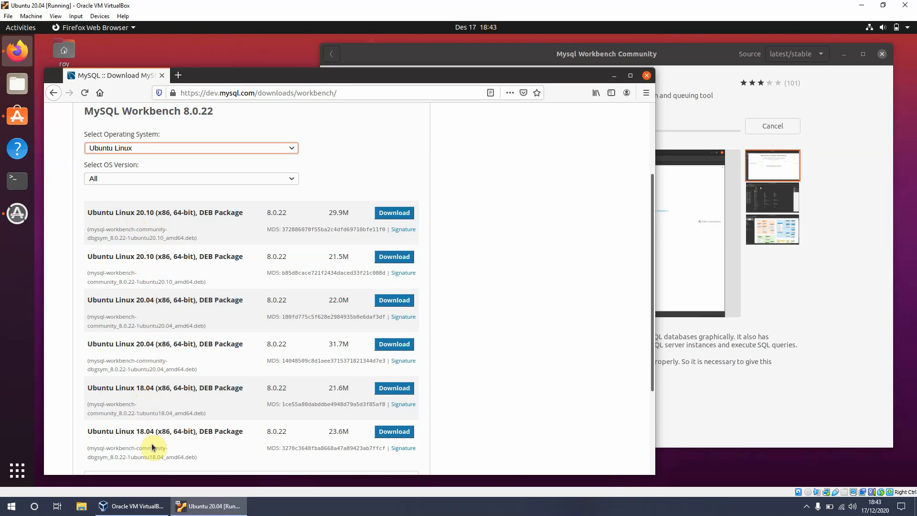
pyautogui.scroll(-2, 178, 440)
pyautogui.scroll(2, 180, 430)
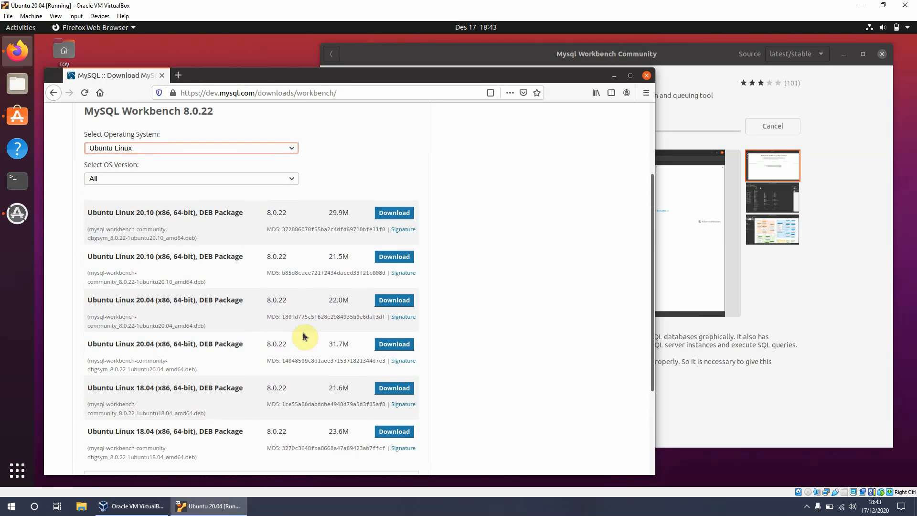
# Look up the OS name and OS type on the About page of Settings and compare them with the listed packages
pyautogui.click(21, 179)
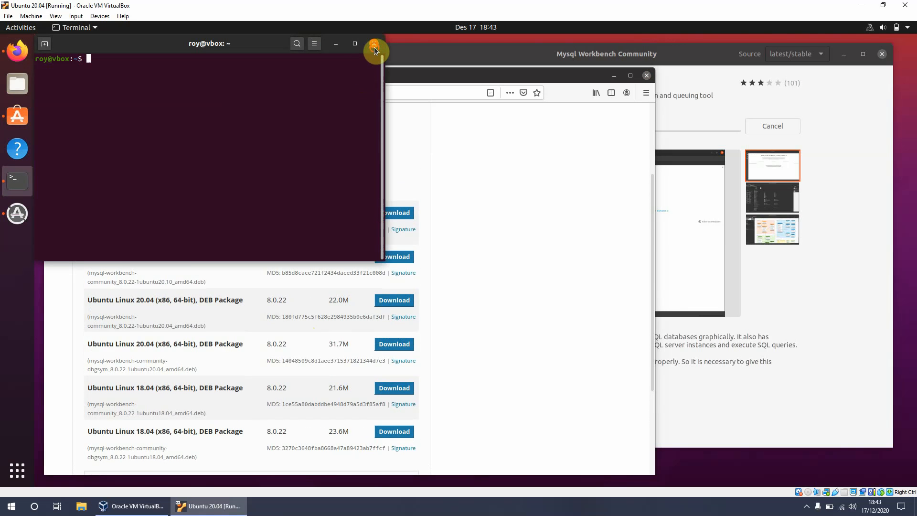
pyautogui.click(374, 47)
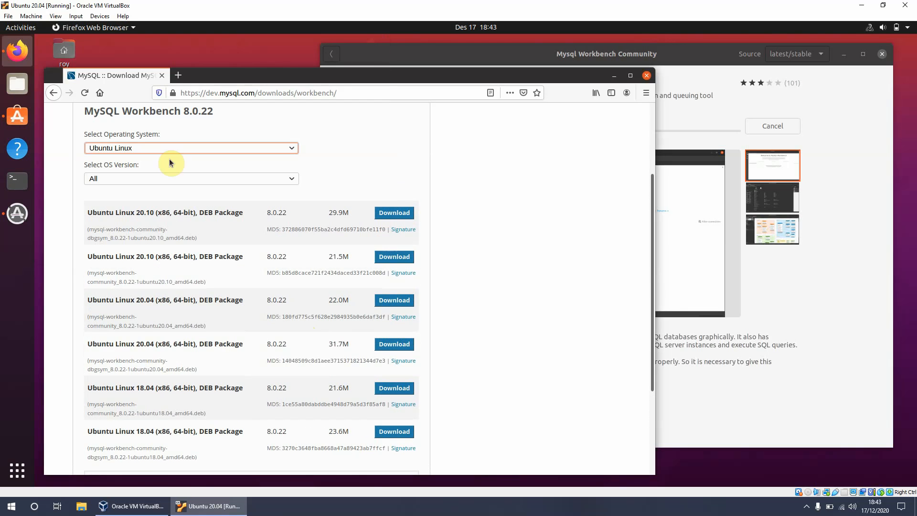
pyautogui.click(17, 475)
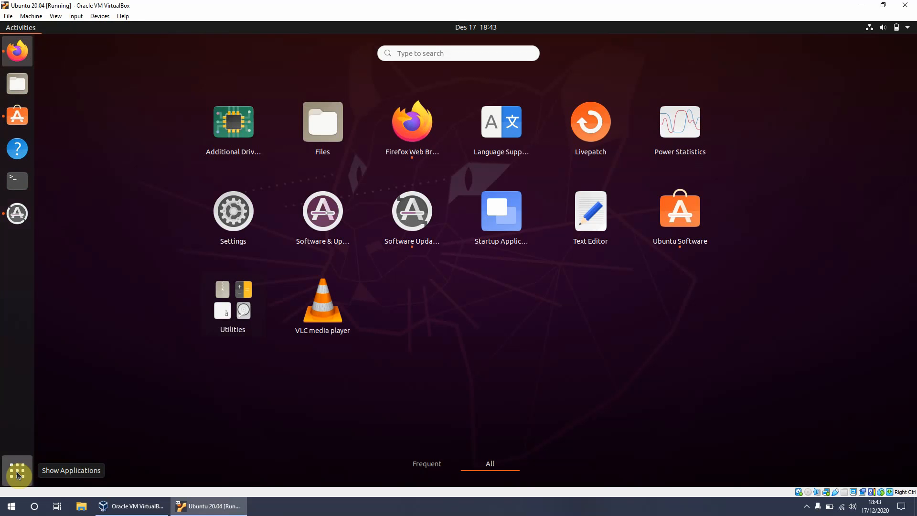
pyautogui.write('about')
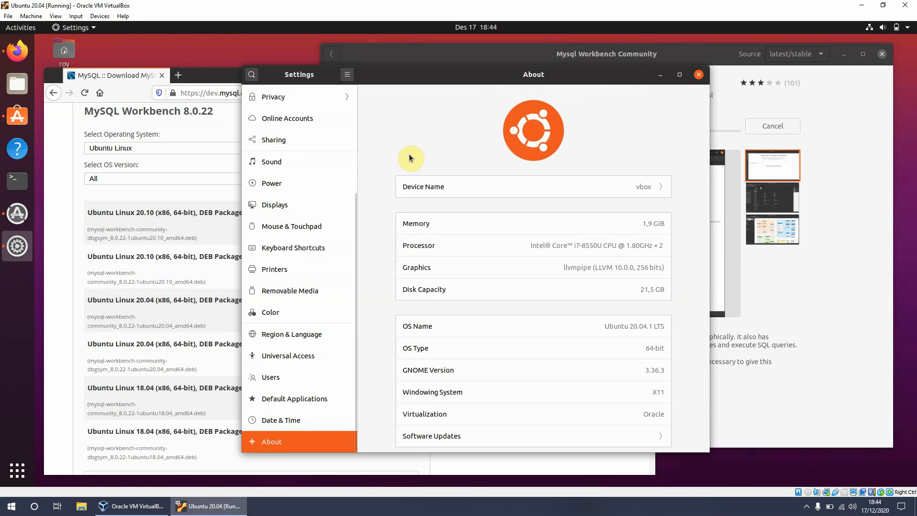
pyautogui.moveTo(457, 77); pyautogui.dragTo(531, 91)
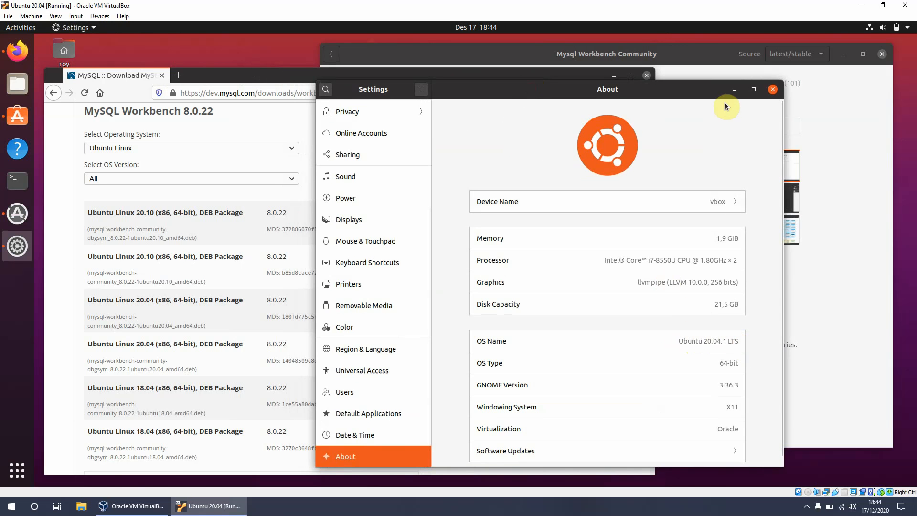
pyautogui.click(734, 90)
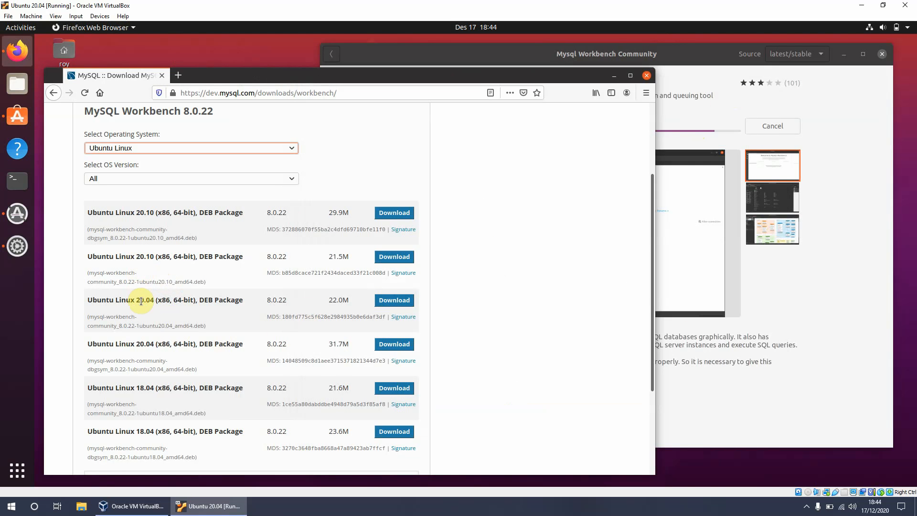
pyautogui.click(18, 246)
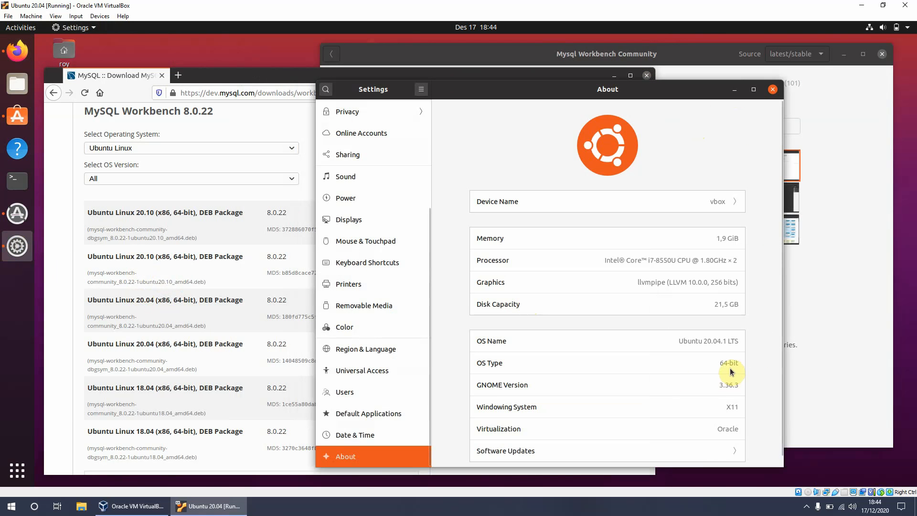
# Download the 22.0 MB Ubuntu 20.04 package mysql-workbench-community_8.0.22-1ubuntu20.04_amd64.deb without logging in and save the file
pyautogui.click(242, 82)
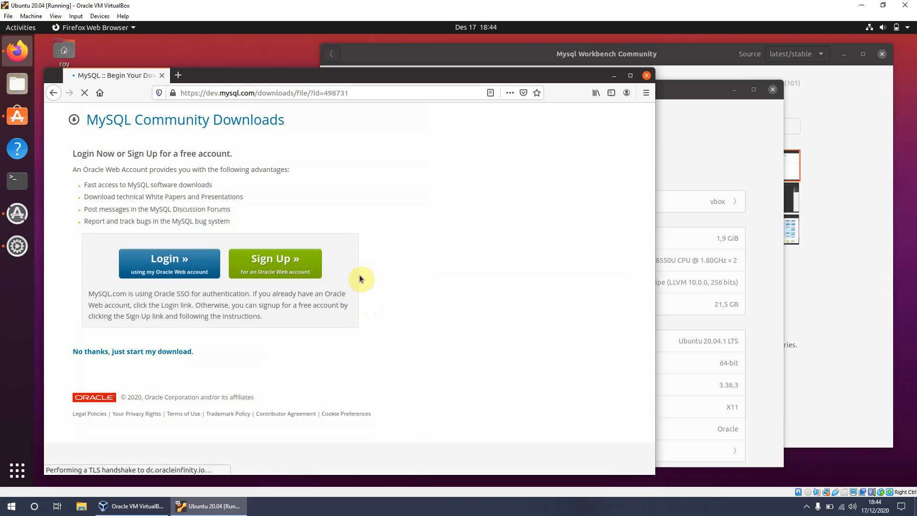
pyautogui.click(128, 352)
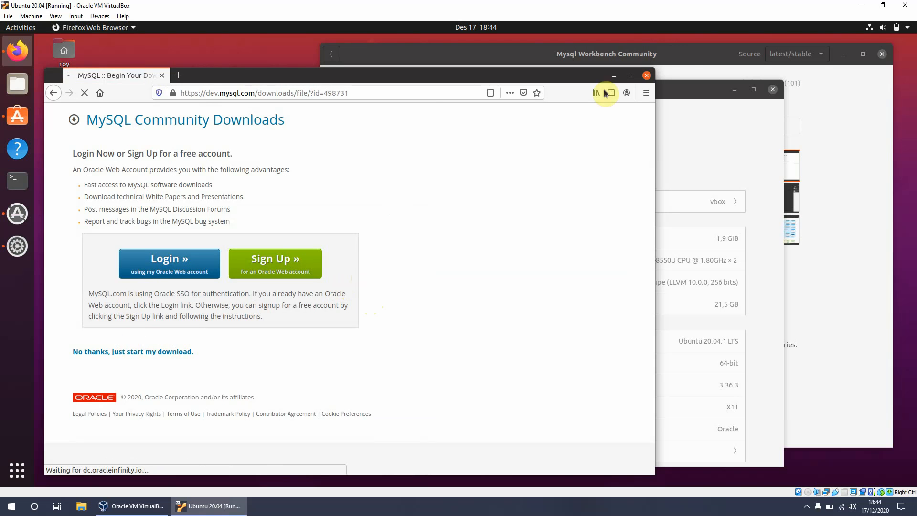
pyautogui.click(690, 55)
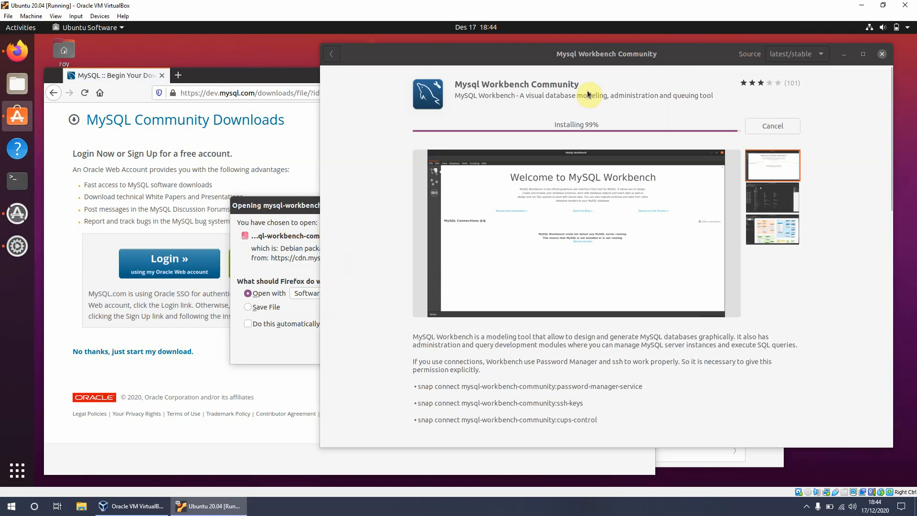
pyautogui.click(283, 205)
pyautogui.click(266, 307)
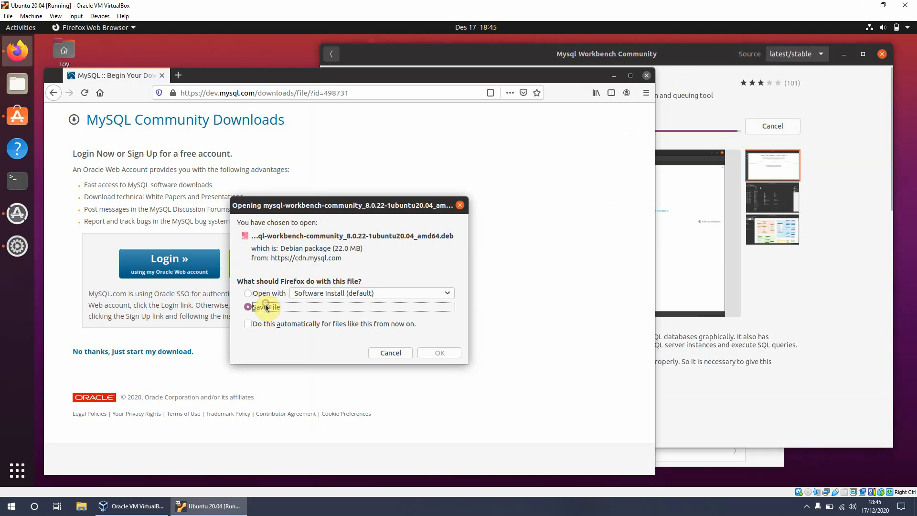
pyautogui.click(434, 353)
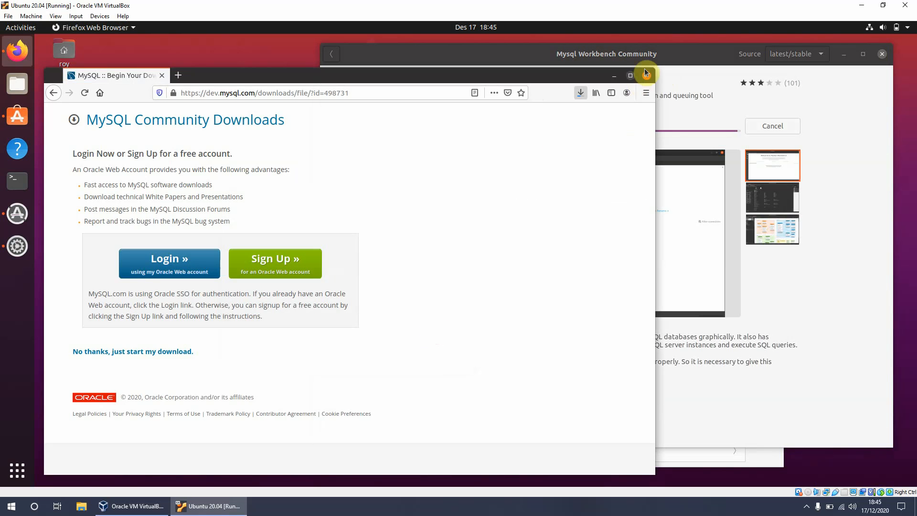
# Check the package in Firefox's download list and return to the Mysql Workbench Community page in Ubuntu Software
pyautogui.click(613, 52)
pyautogui.click(579, 95)
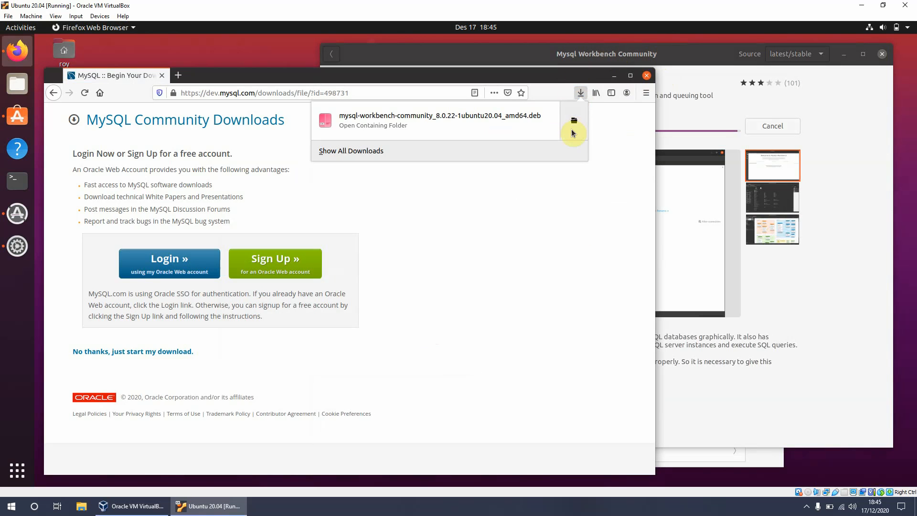
pyautogui.click(581, 185)
pyautogui.click(627, 55)
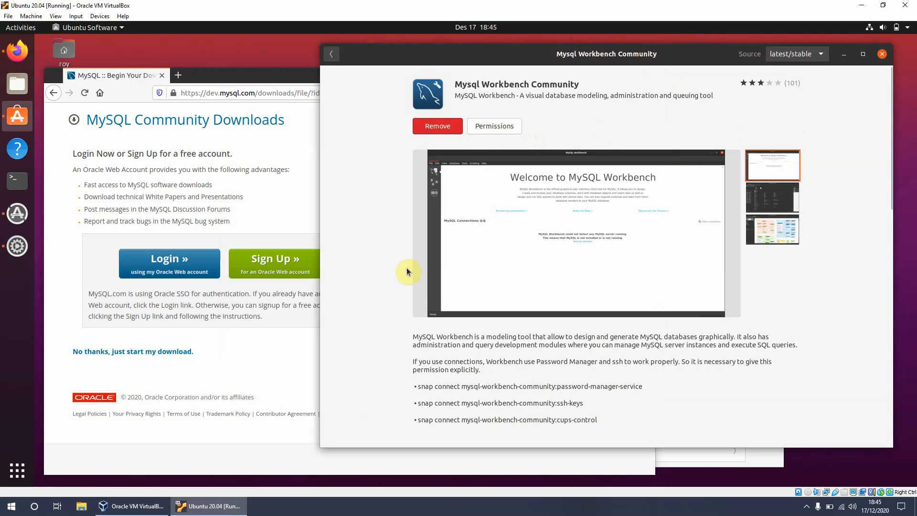
# Minimize the Ubuntu Software, Firefox and Settings windows and postpone the offered software updates
pyautogui.click(843, 57)
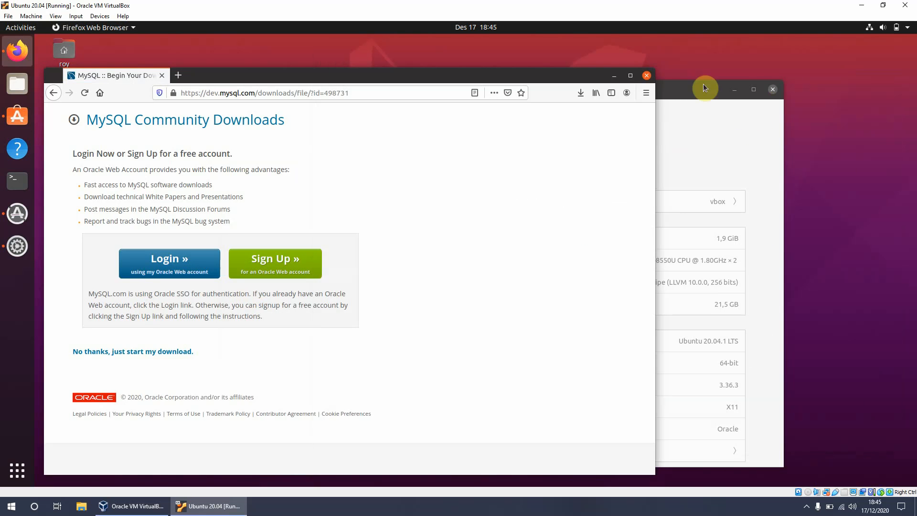
pyautogui.click(614, 77)
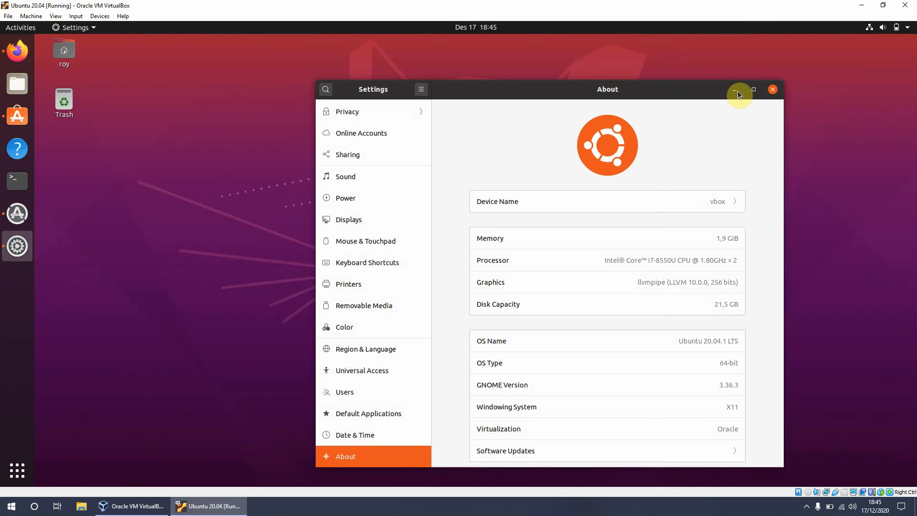
pyautogui.click(736, 91)
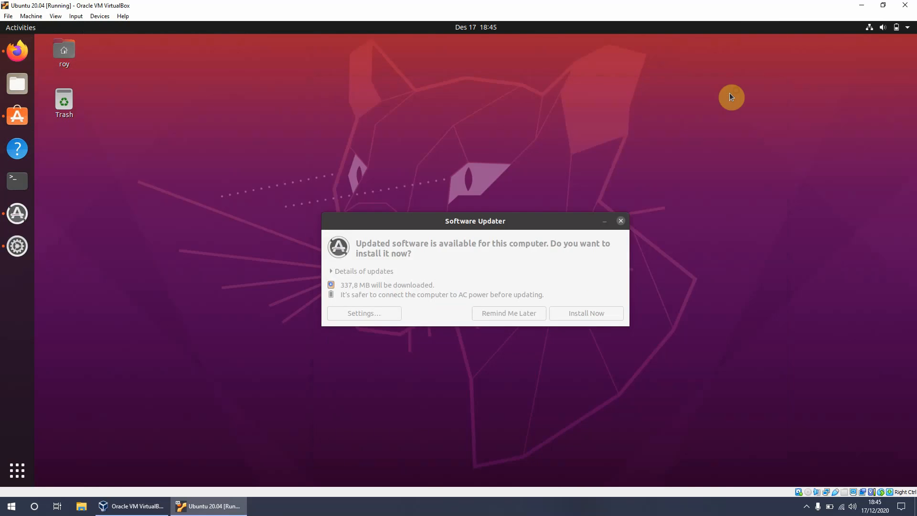
pyautogui.click(475, 225)
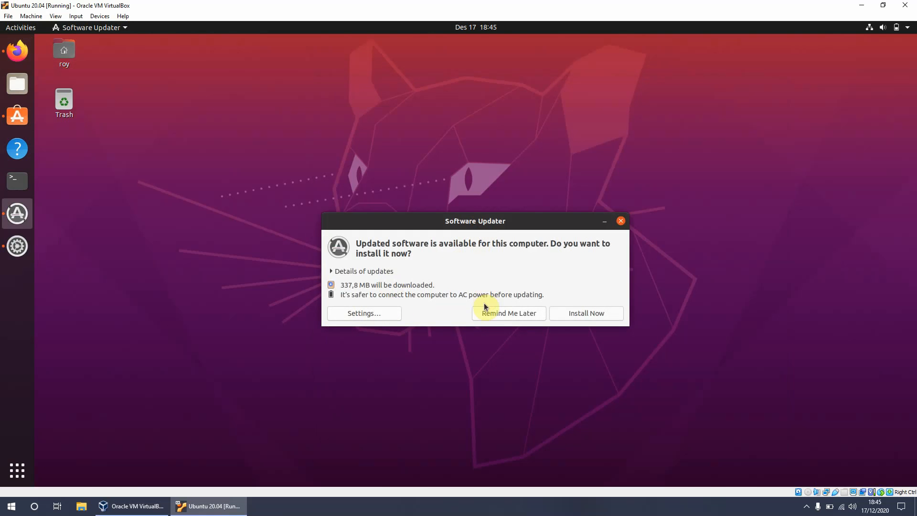
pyautogui.click(499, 313)
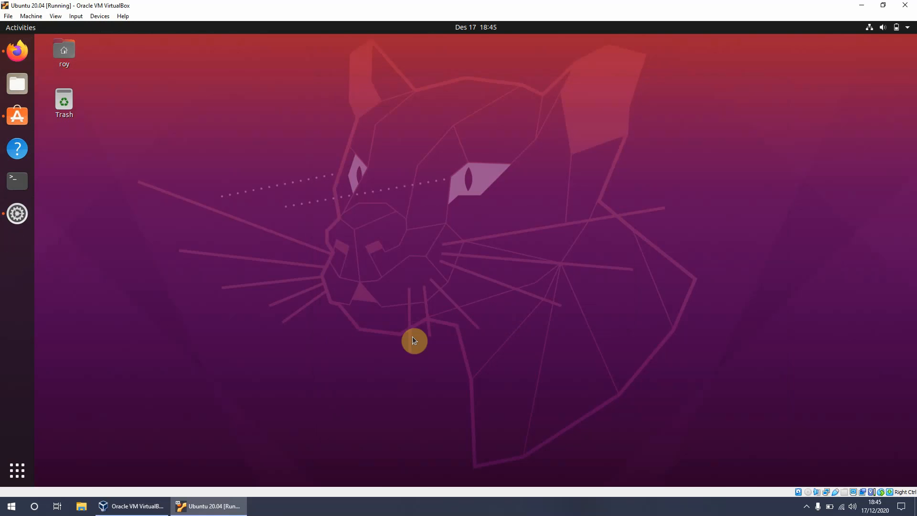
# Launch MySQL Workbench from the applications overview to test it at full and normal window size, and close it
pyautogui.click(17, 474)
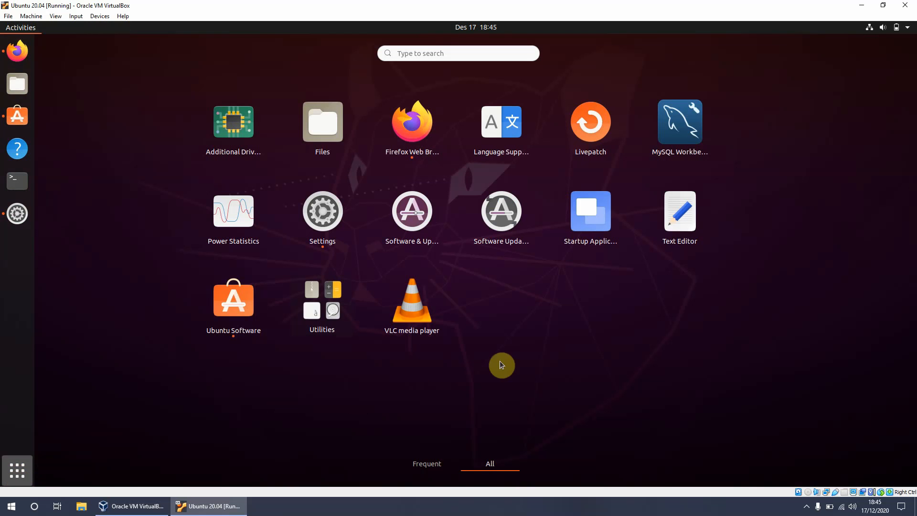
pyautogui.click(681, 123)
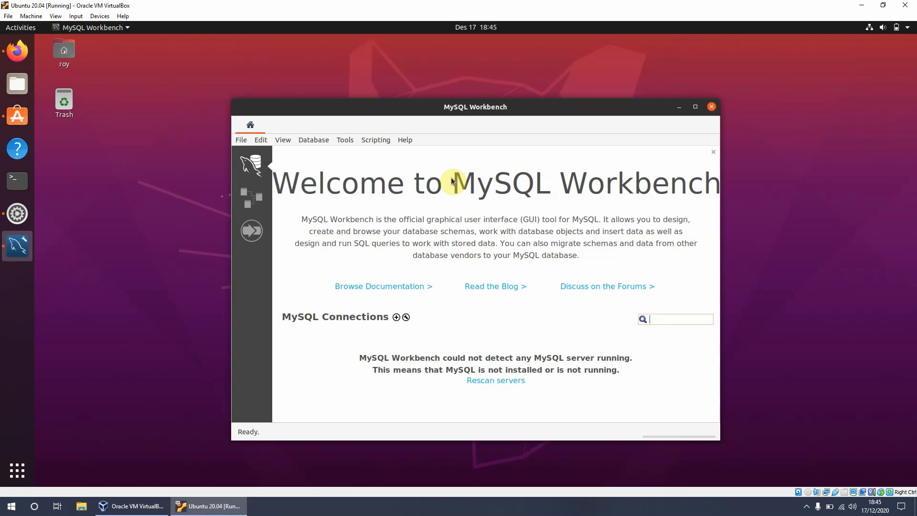
pyautogui.click(695, 107)
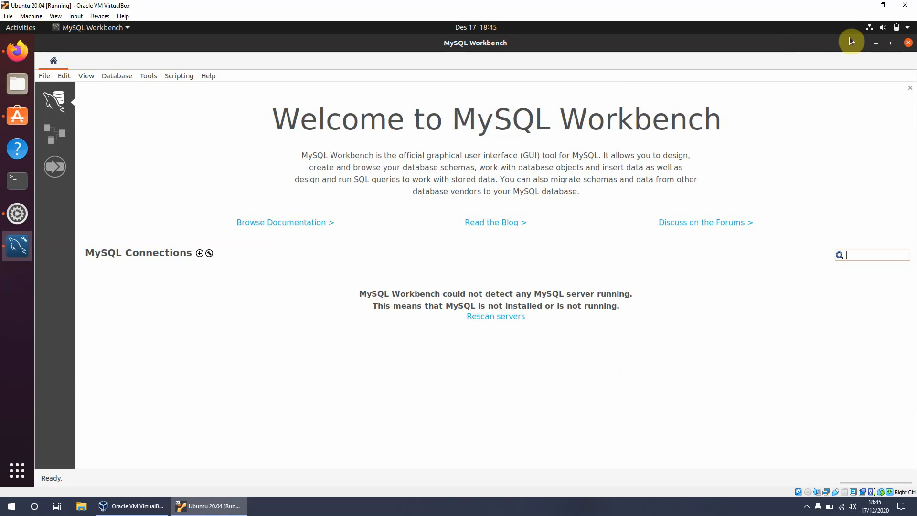
pyautogui.click(892, 42)
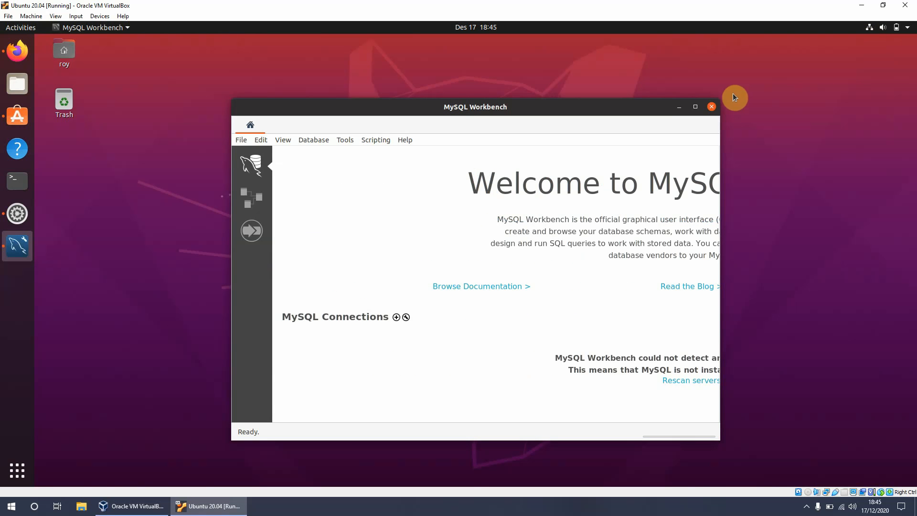
pyautogui.click(712, 108)
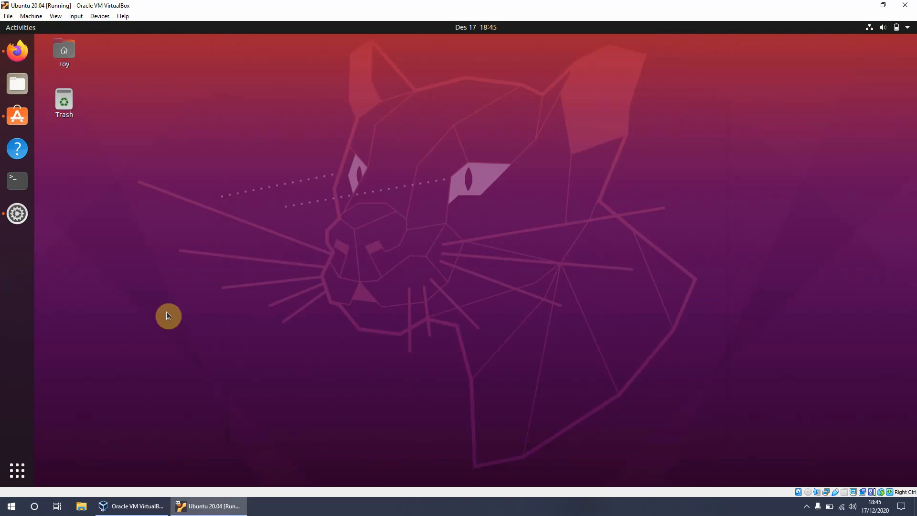
# View the installed applications in the overview and bring back the Ubuntu Software window
pyautogui.click(19, 468)
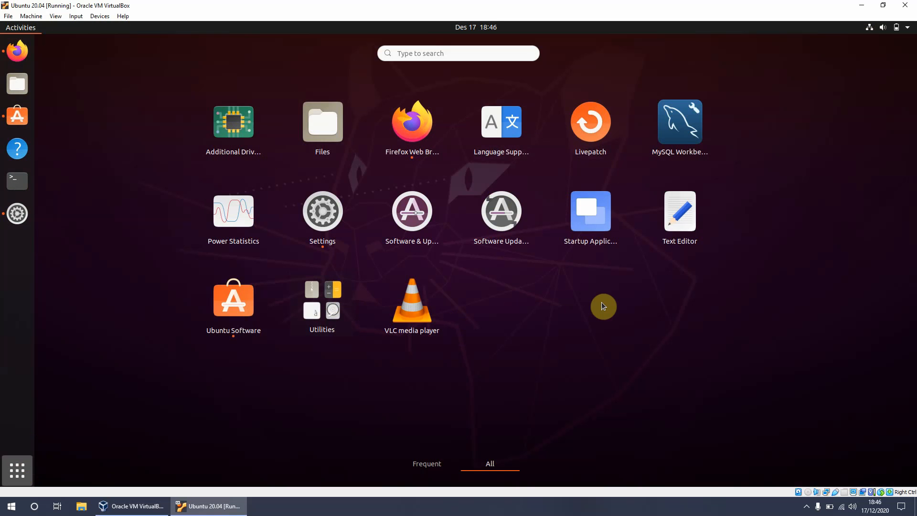
pyautogui.click(15, 473)
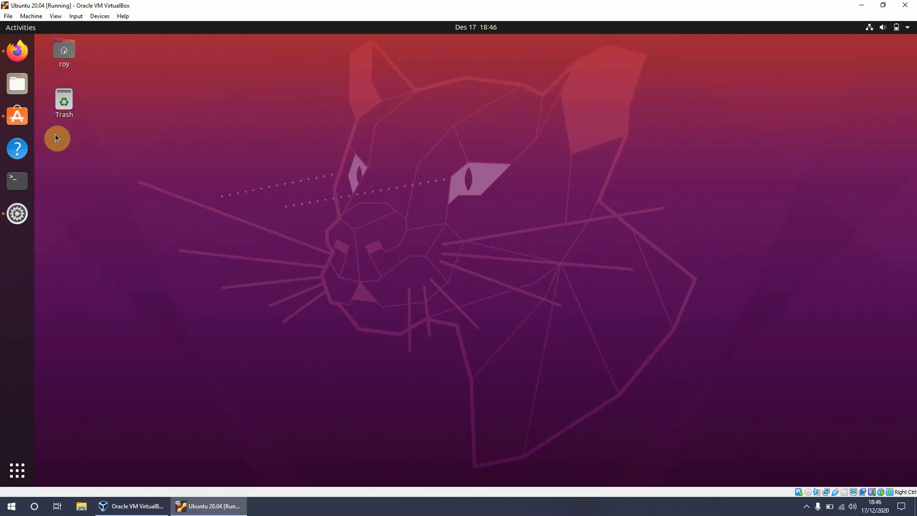
pyautogui.click(18, 116)
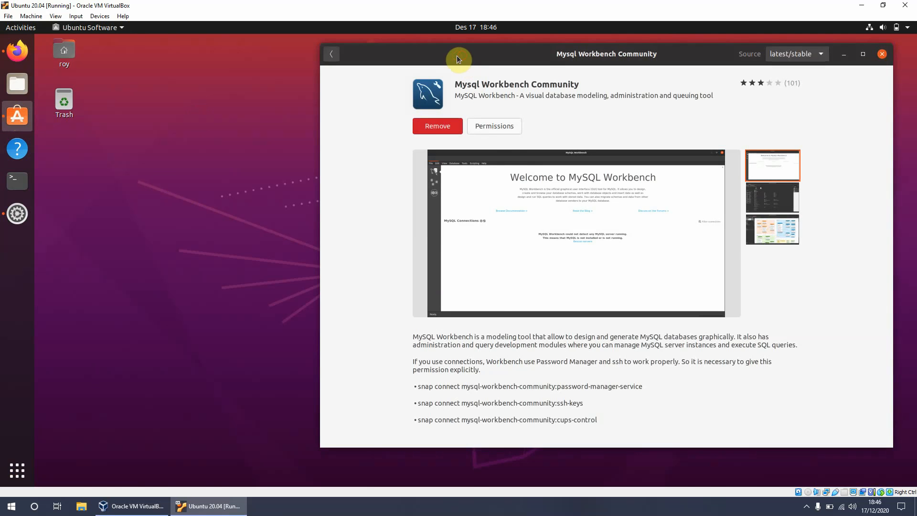
# Leave the Mysql Workbench Community page, browse the Explore categories, and view the Productivity category before returning to the overview
pyautogui.moveTo(466, 54); pyautogui.dragTo(306, 77)
pyautogui.click(200, 75)
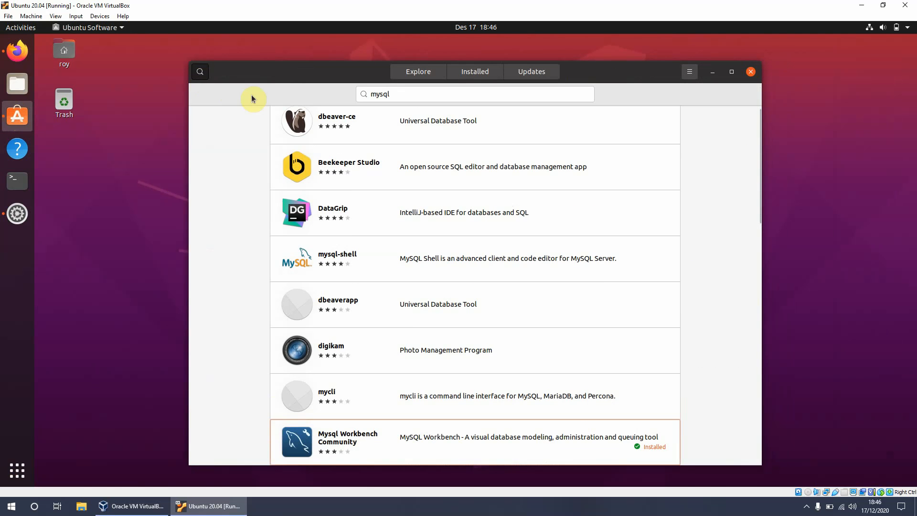
pyautogui.click(426, 73)
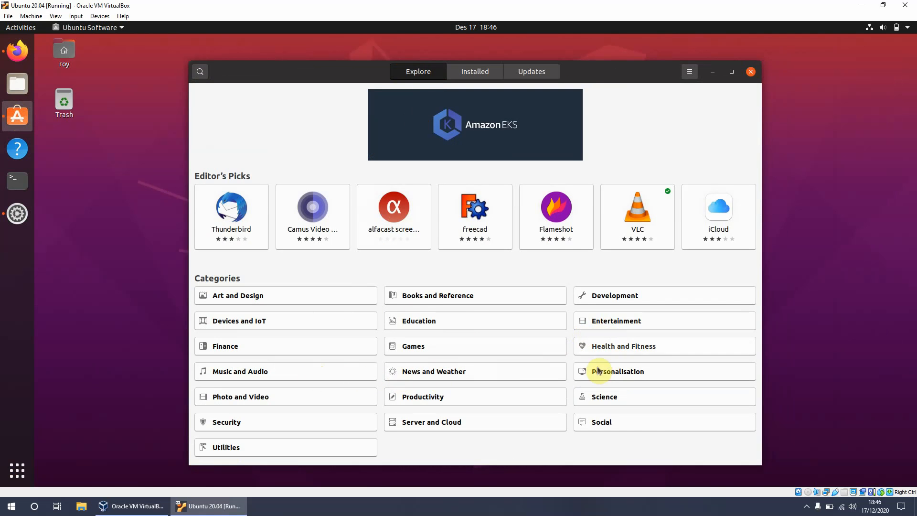
pyautogui.click(413, 398)
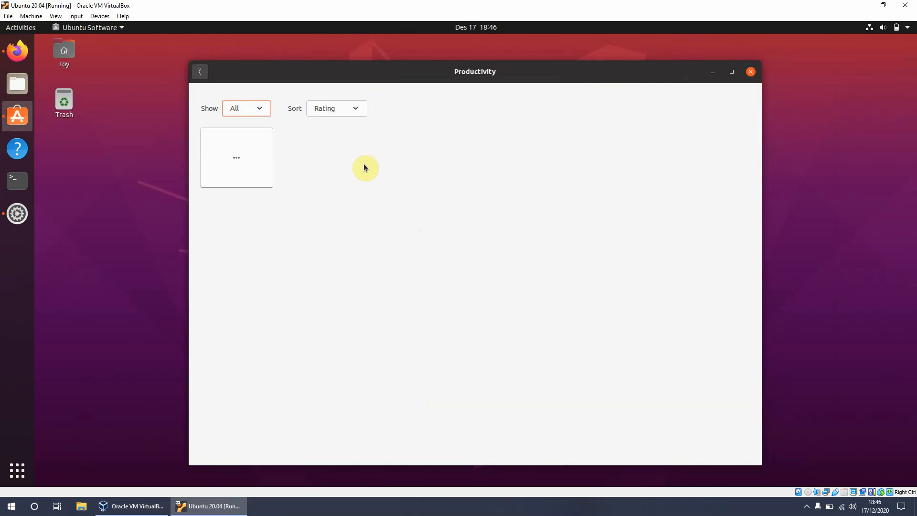
pyautogui.click(200, 71)
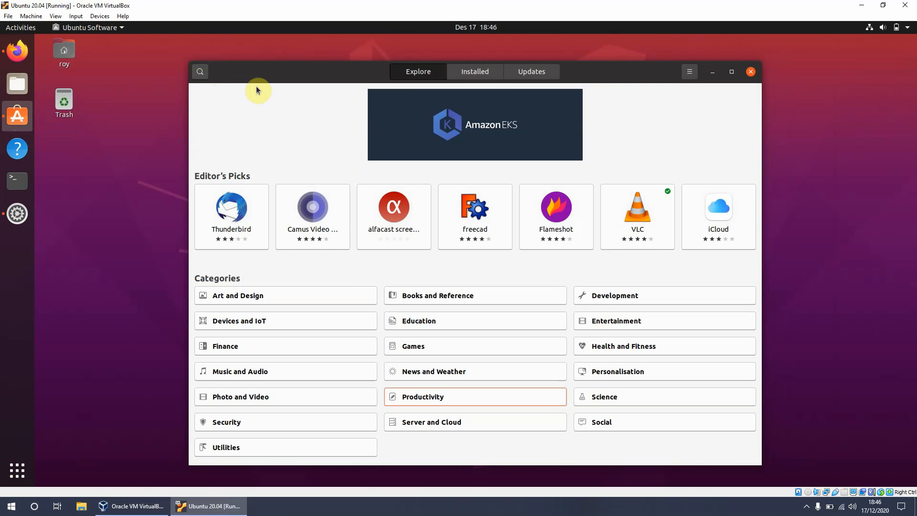
# Search the software catalogue for "libre office" and open the LibreOffice Writer page
pyautogui.click(199, 71)
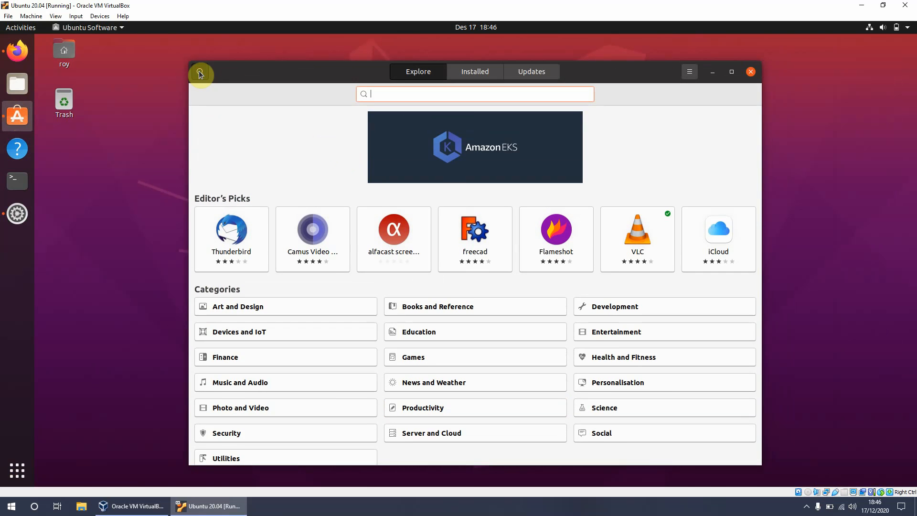
pyautogui.write('libre office')
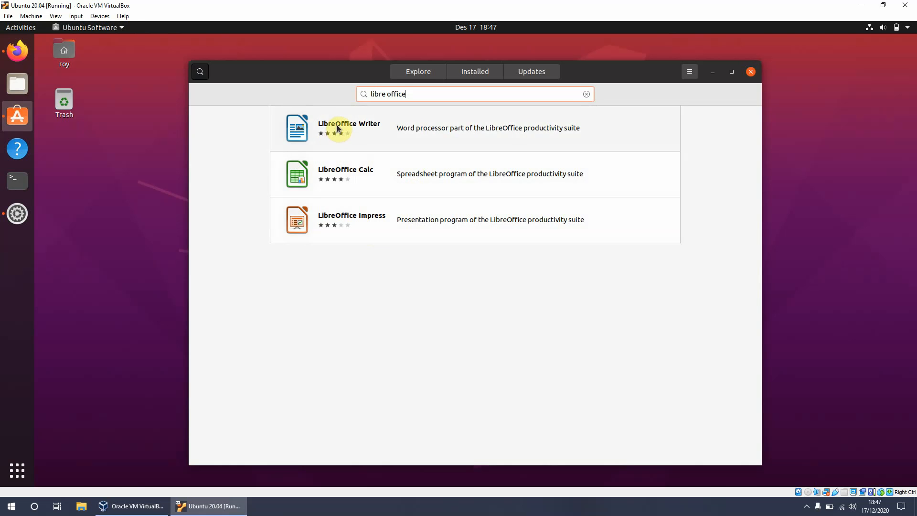
pyautogui.click(318, 125)
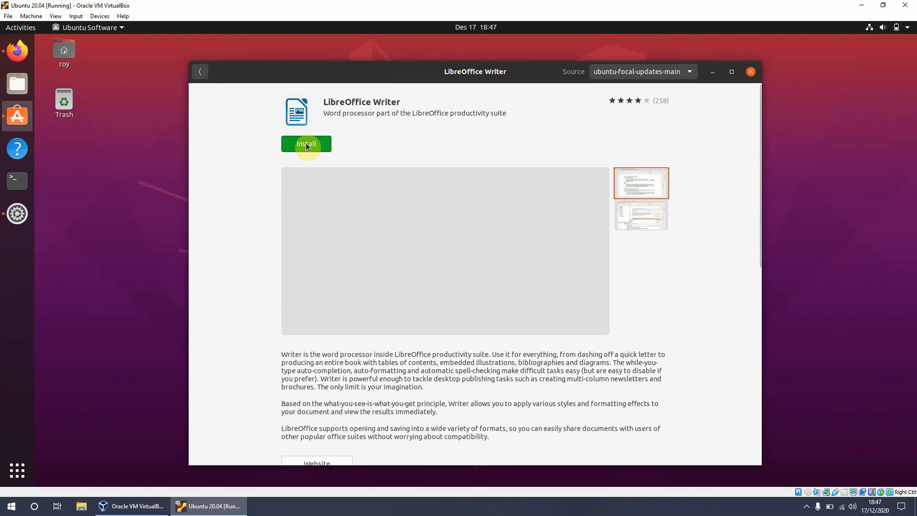
# Start installing LibreOffice Writer, authenticate with the account password, and move the Ubuntu Software window aside
pyautogui.click(306, 144)
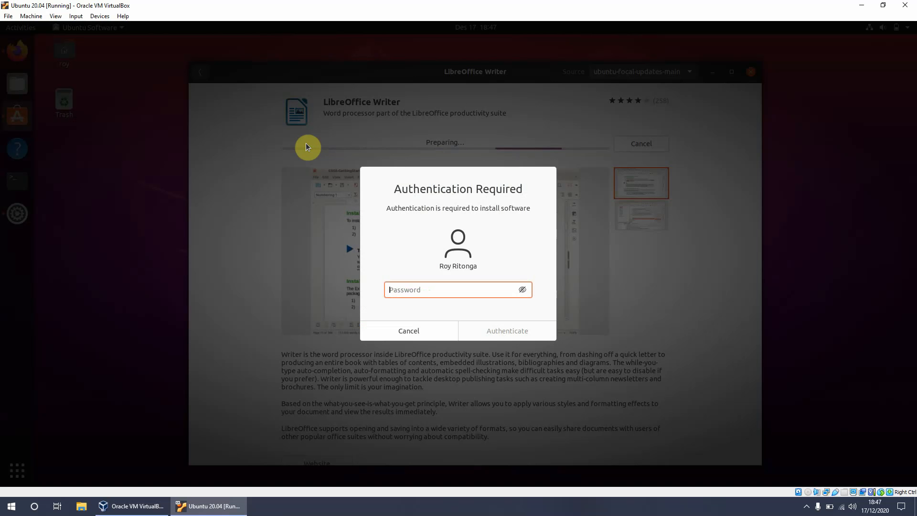
pyautogui.write('*****')
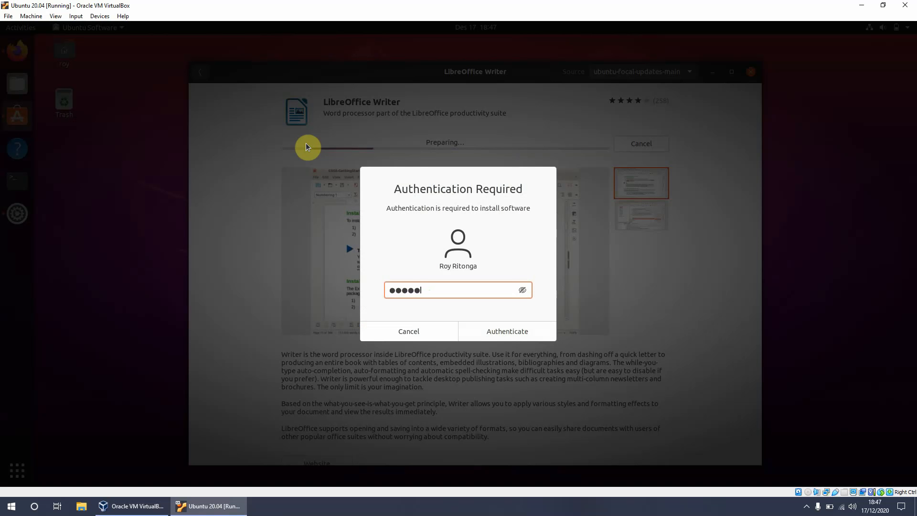
pyautogui.write('****')
pyautogui.press('Return')
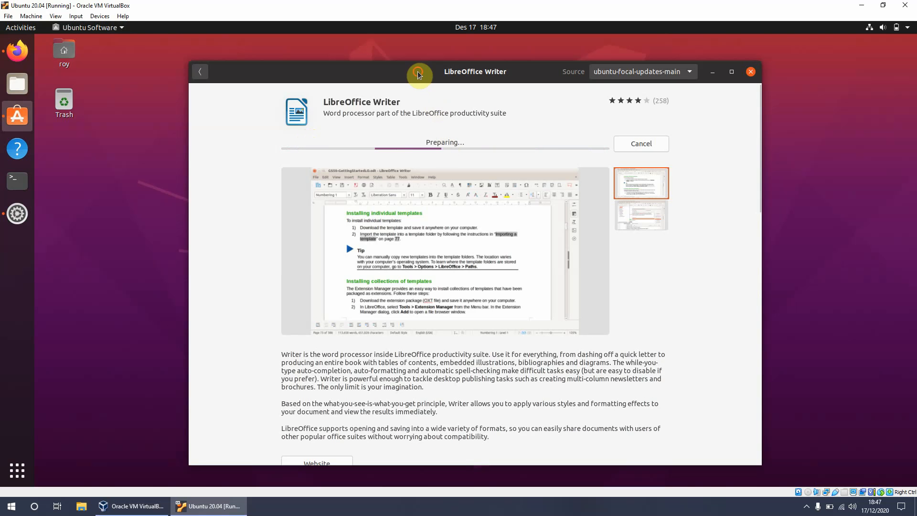
pyautogui.moveTo(418, 70); pyautogui.dragTo(546, 57)
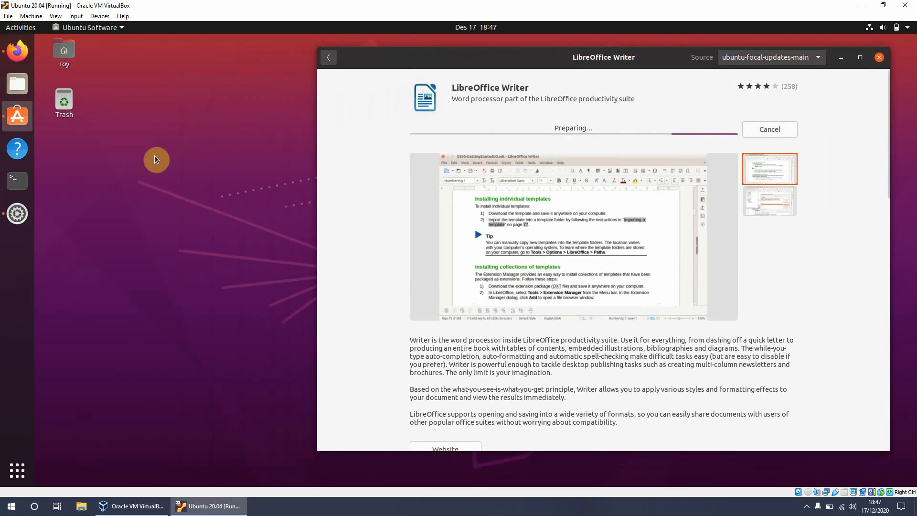
# Switch to Firefox, search for "libre office" in a new tab, and open the official LibreOffice website
pyautogui.click(18, 52)
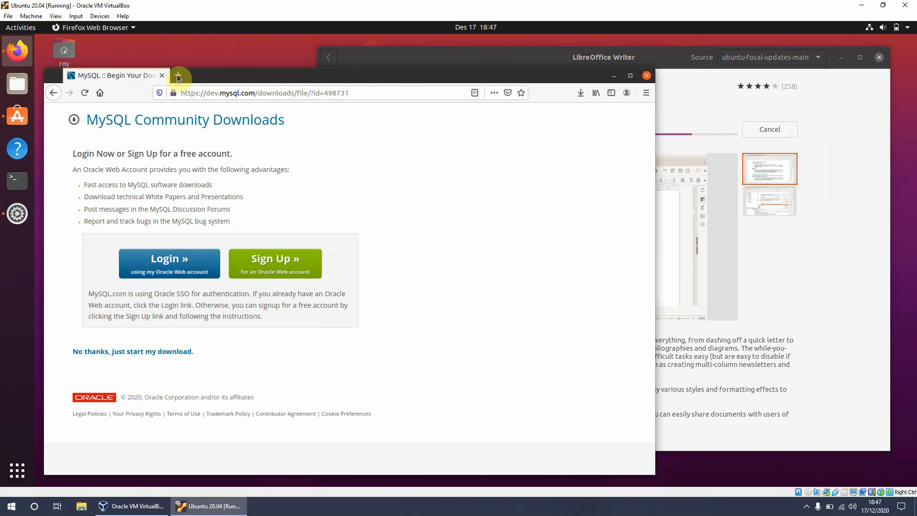
pyautogui.click(178, 75)
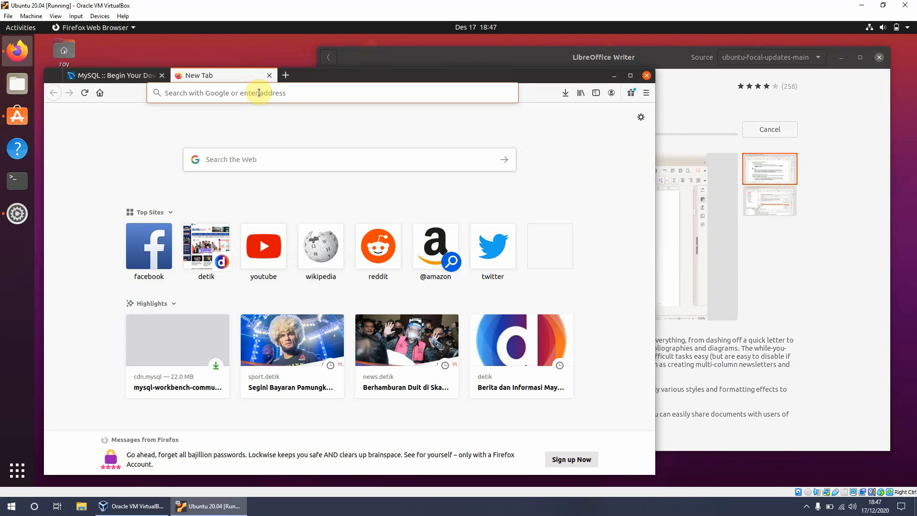
pyautogui.write('libre ')
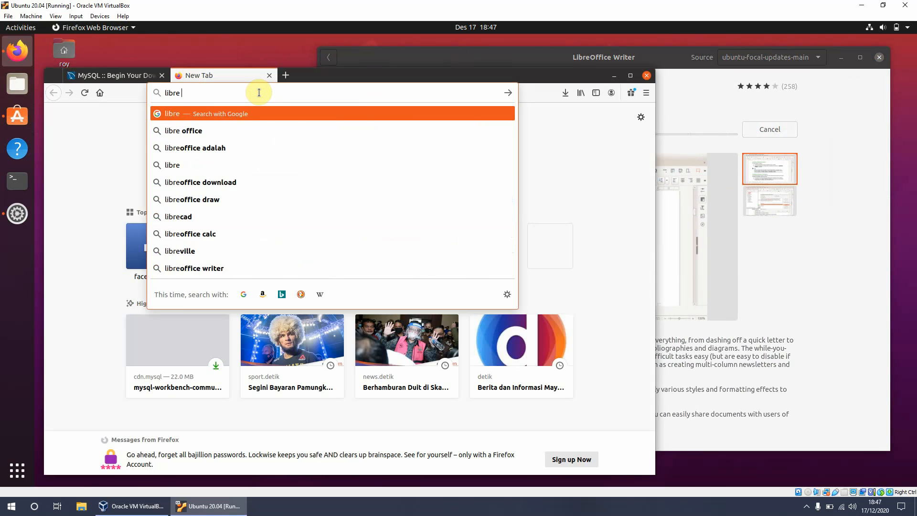
pyautogui.write('office')
pyautogui.press('Return')
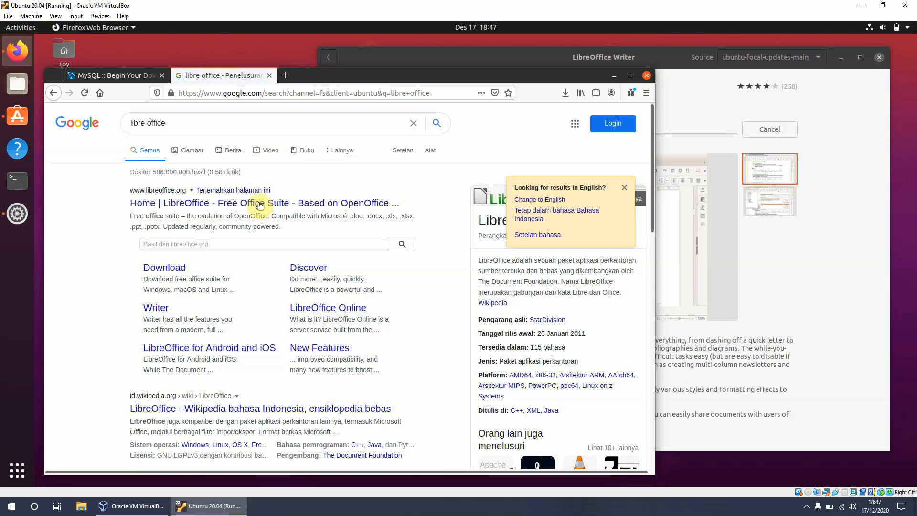
pyautogui.click(261, 204)
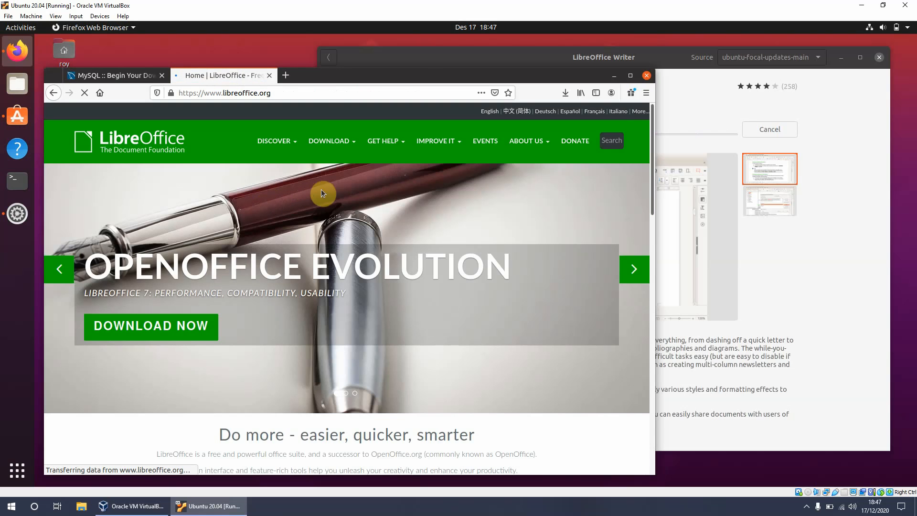
pyautogui.scroll(-1, 385, 204)
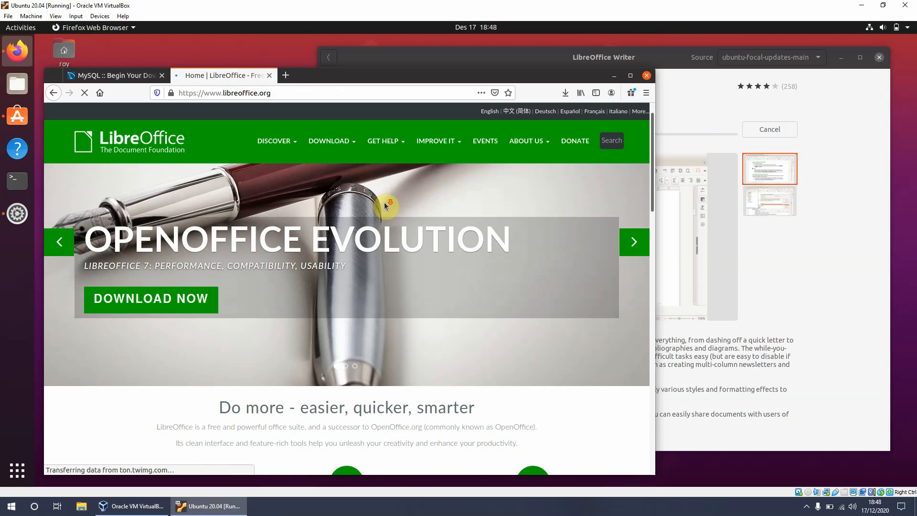
pyautogui.scroll(-1, 386, 205)
# Bring the Ubuntu Software window forward and check the applications overview, including the Utilities folder, before returning to the desktop
pyautogui.click(517, 54)
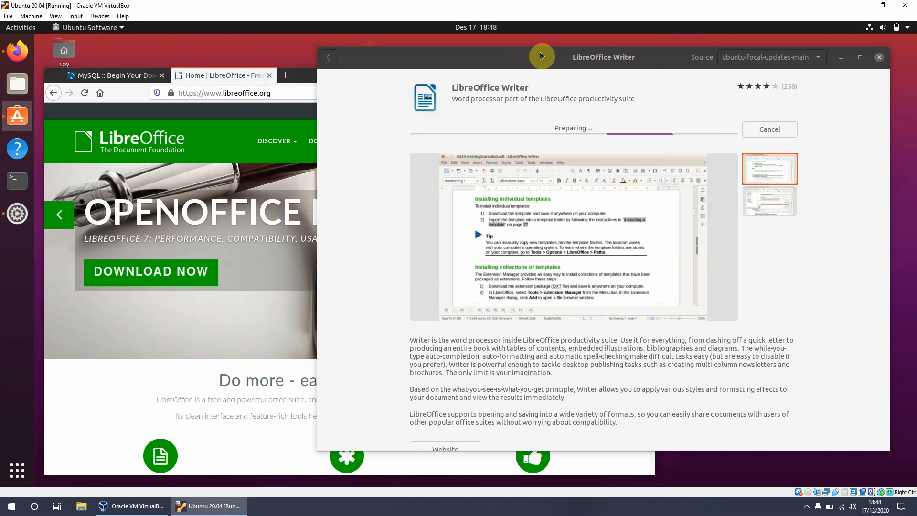
pyautogui.moveTo(531, 57); pyautogui.dragTo(518, 55)
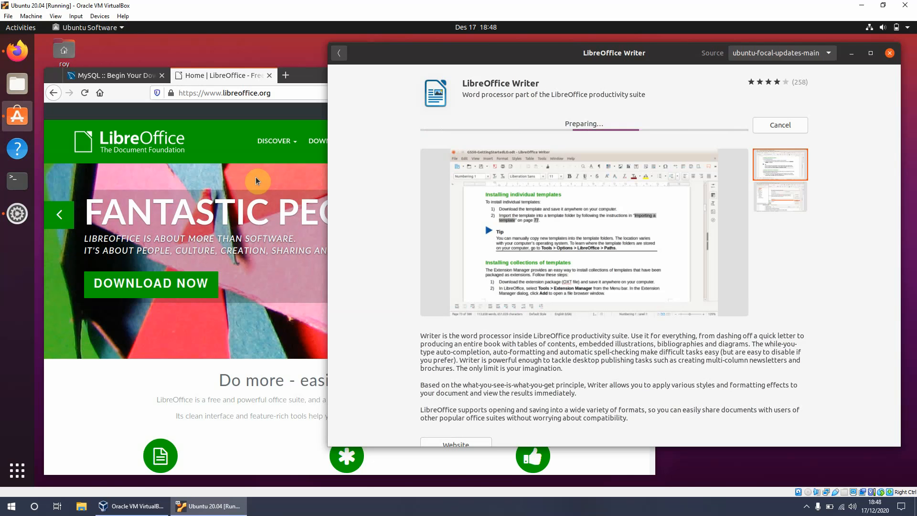
pyautogui.click(18, 472)
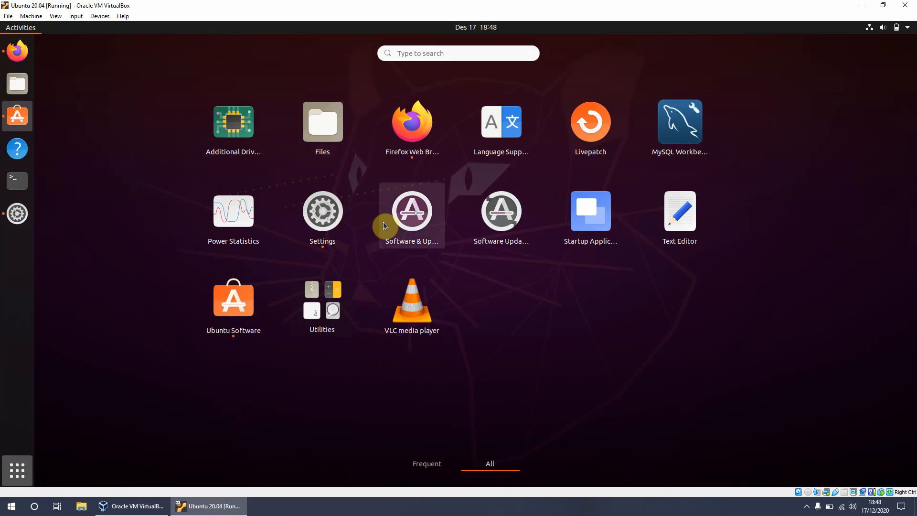
pyautogui.click(319, 297)
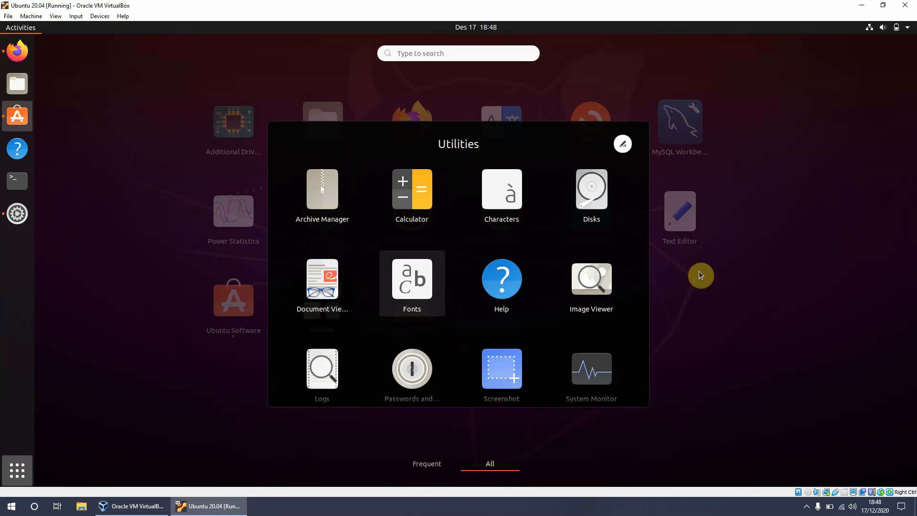
pyautogui.click(732, 321)
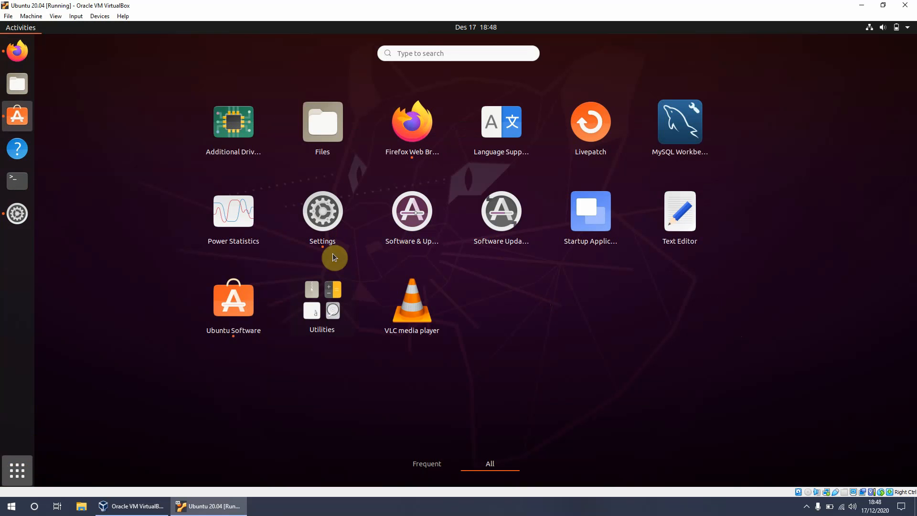
pyautogui.click(19, 468)
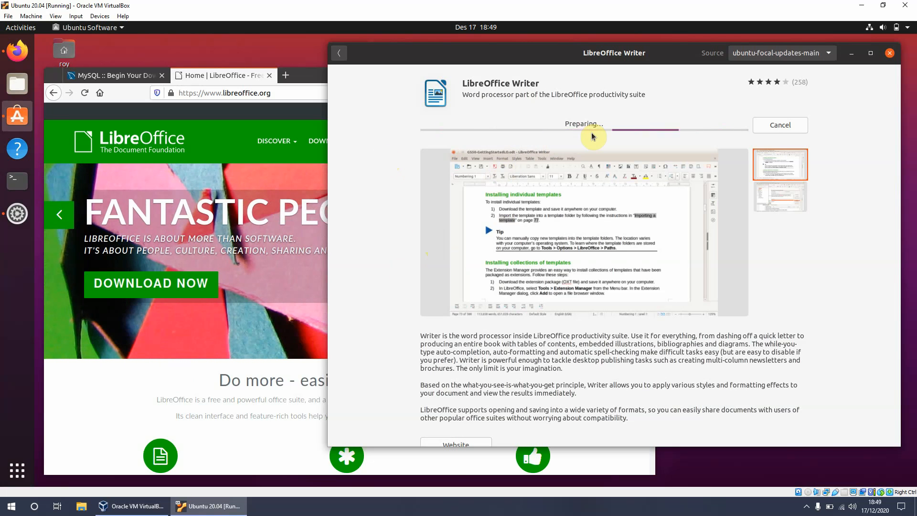
# Look over the LibreOffice Writer description and the Installed, Updates and Explore sections of Ubuntu Software
pyautogui.scroll(-3, 606, 251)
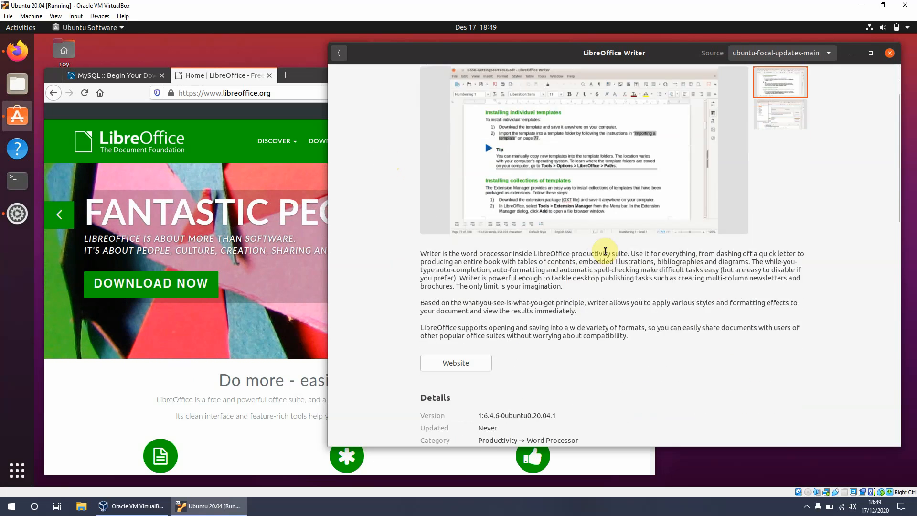
pyautogui.scroll(3, 578, 335)
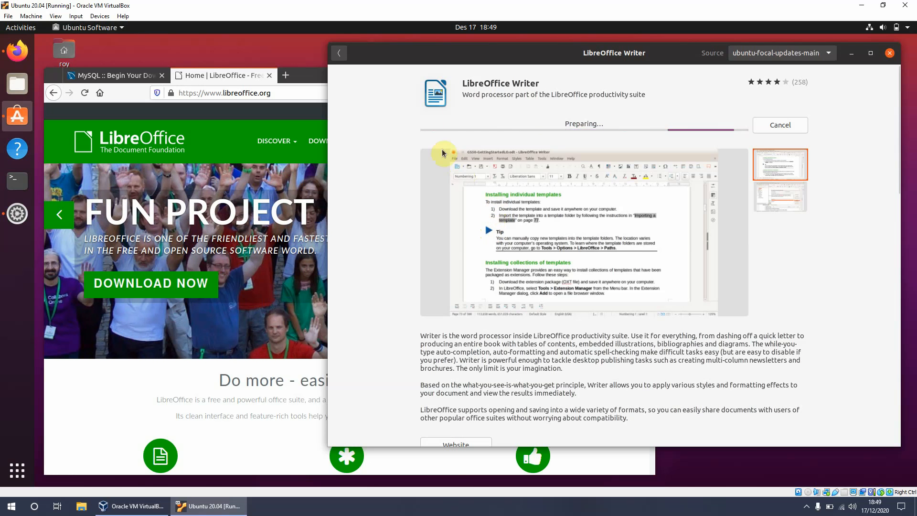
pyautogui.click(339, 53)
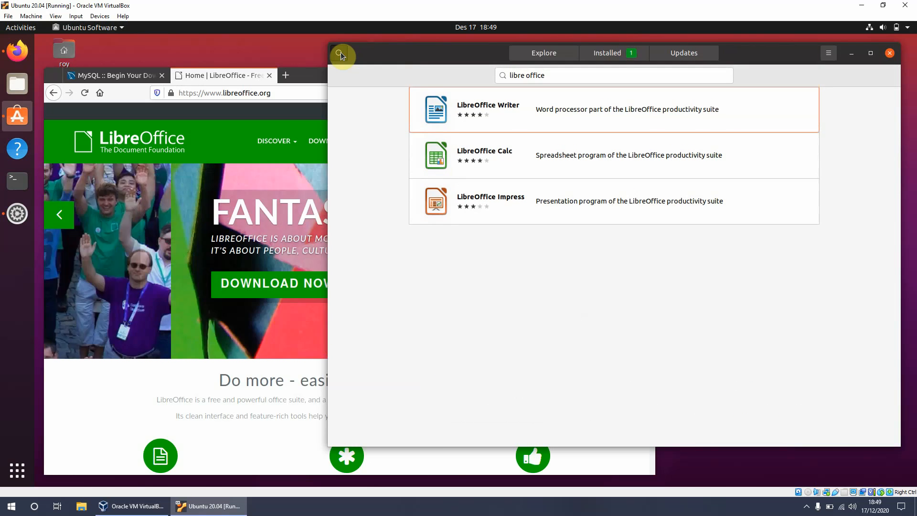
pyautogui.click(624, 54)
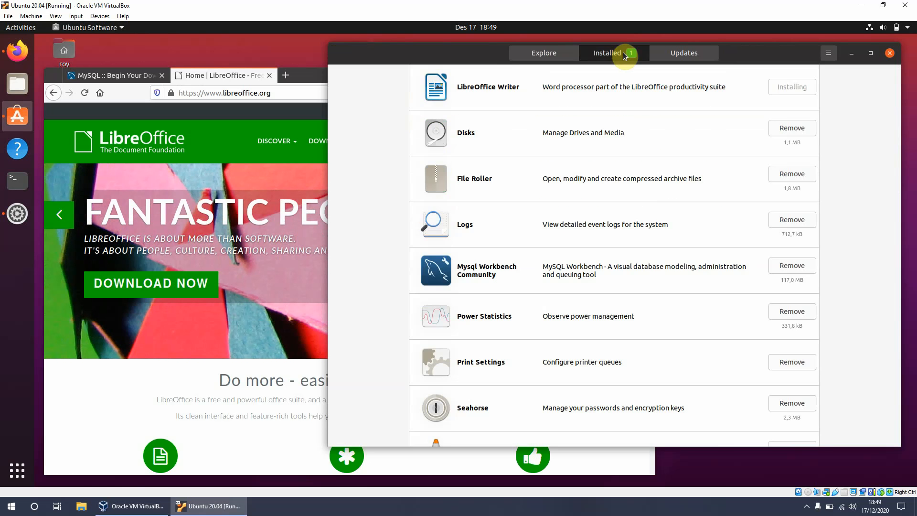
pyautogui.scroll(-1, 645, 209)
pyautogui.scroll(1, 645, 209)
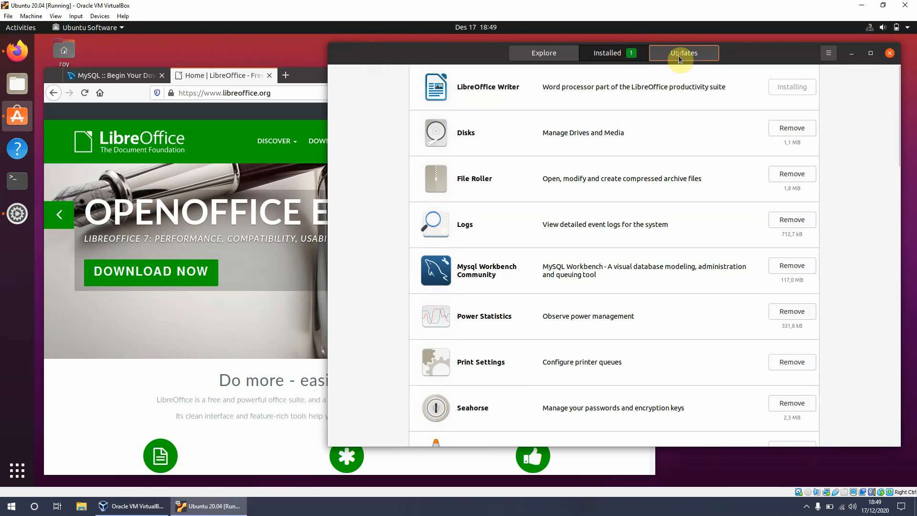
pyautogui.click(679, 56)
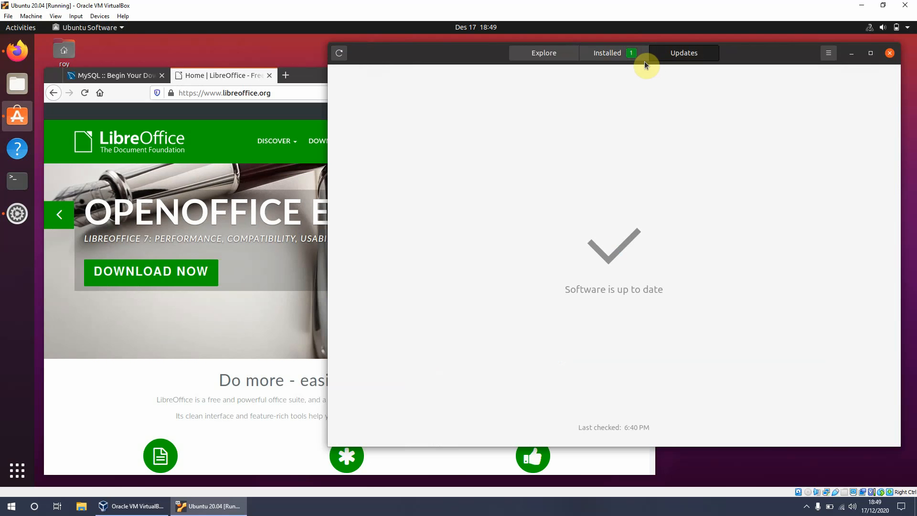
pyautogui.click(616, 55)
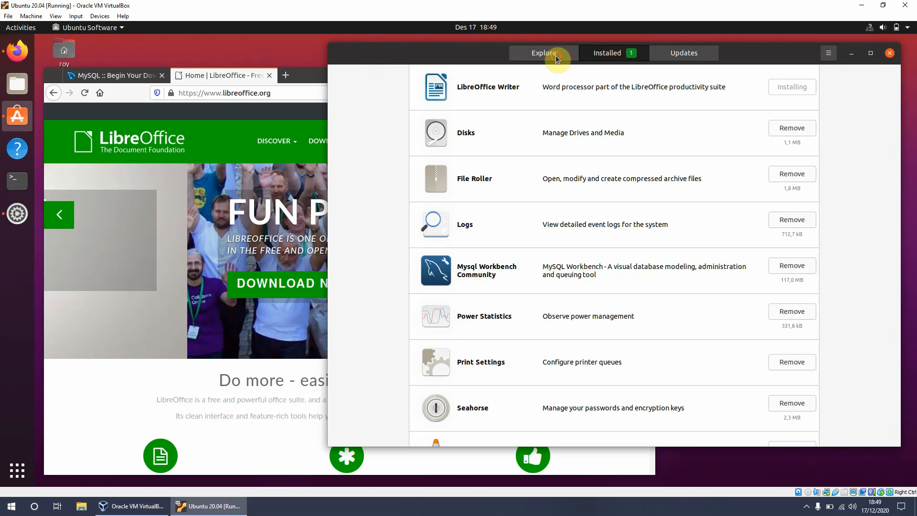
pyautogui.click(556, 56)
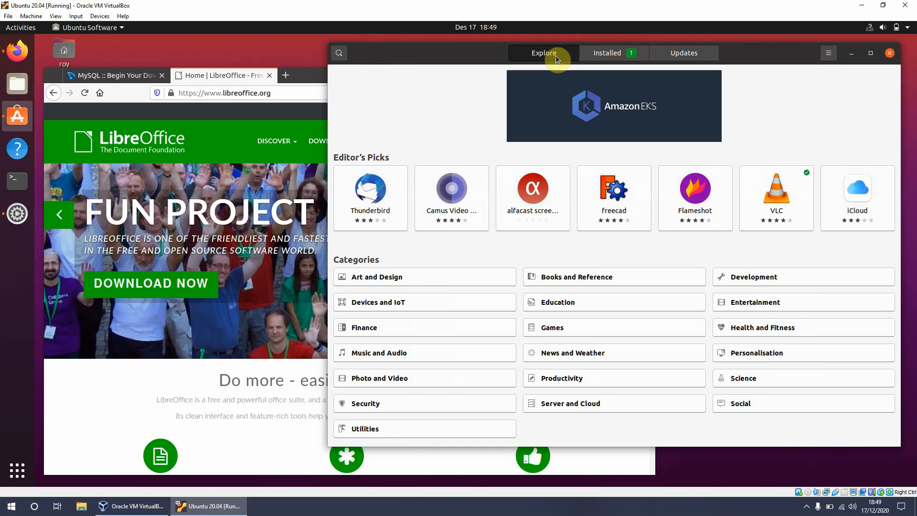
# Reopen the LibreOffice Writer page from the installed applications, reposition the window, and wait for the installation to finish
pyautogui.click(607, 53)
pyautogui.click(568, 94)
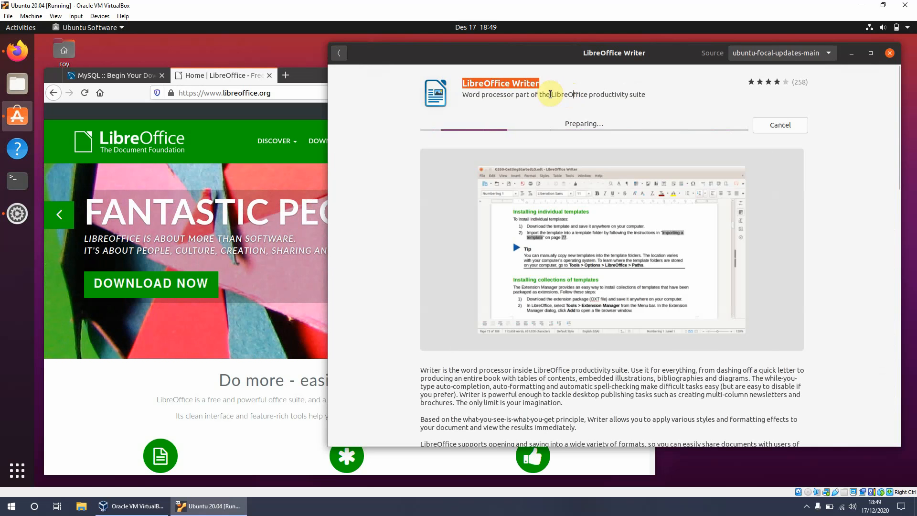
pyautogui.click(522, 84)
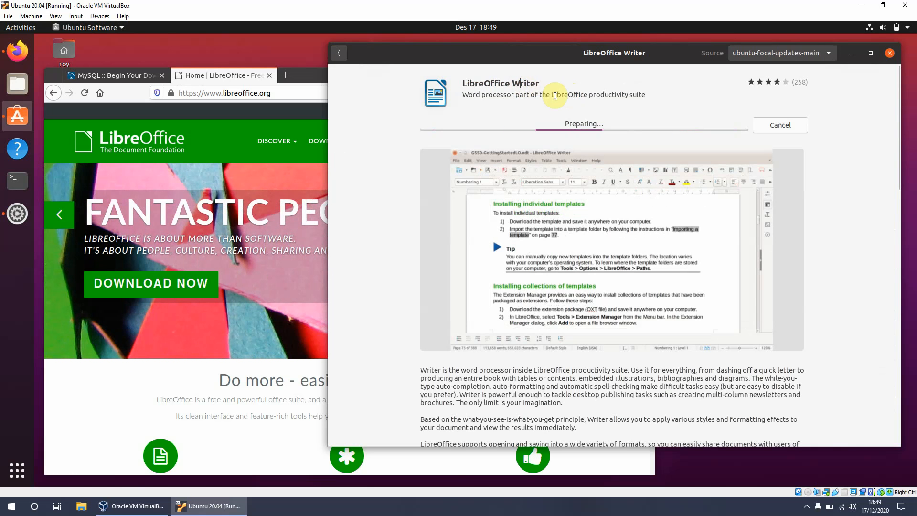
pyautogui.moveTo(517, 55); pyautogui.dragTo(498, 53)
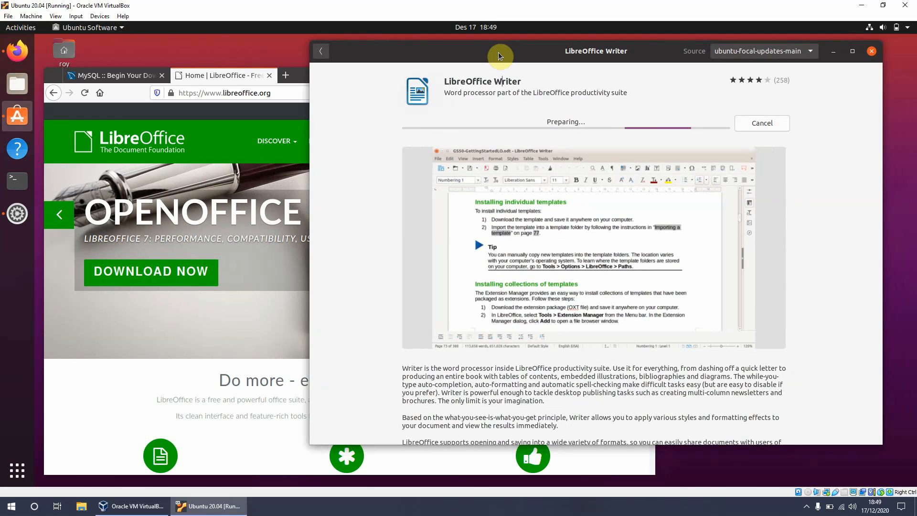
pyautogui.moveTo(498, 53); pyautogui.dragTo(506, 55)
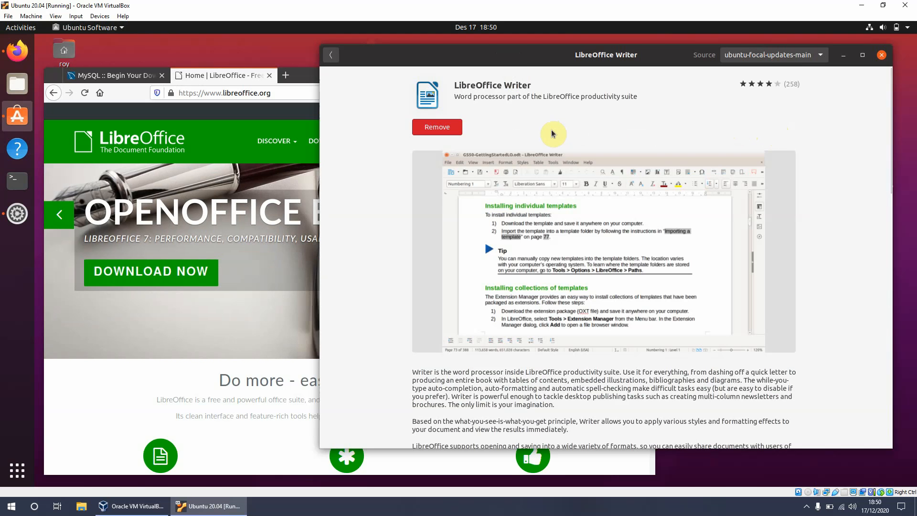
# Return to the installed applications list, close Ubuntu Software, and quit Firefox with both of its tabs
pyautogui.click(332, 55)
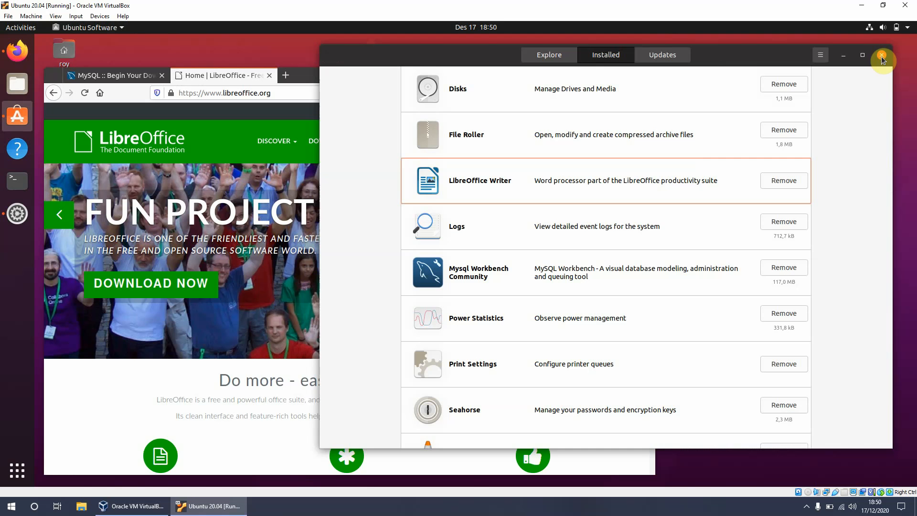
pyautogui.click(882, 56)
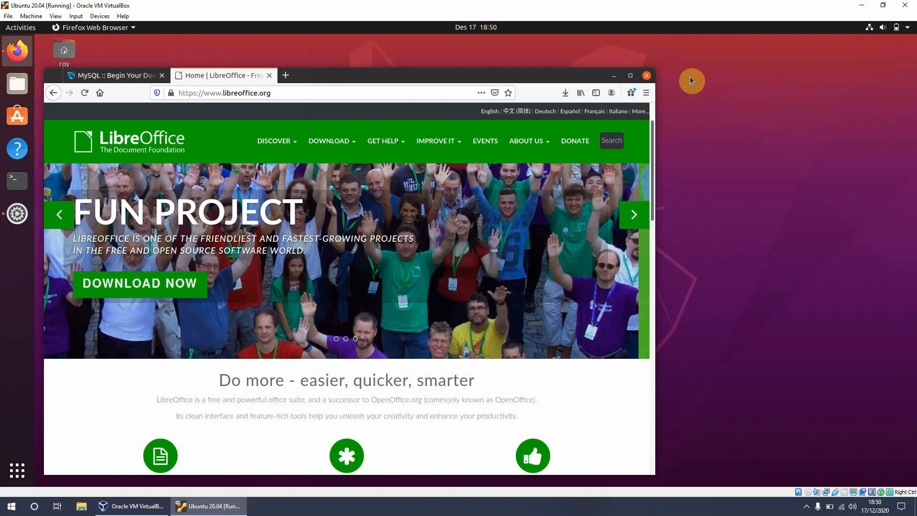
pyautogui.click(646, 76)
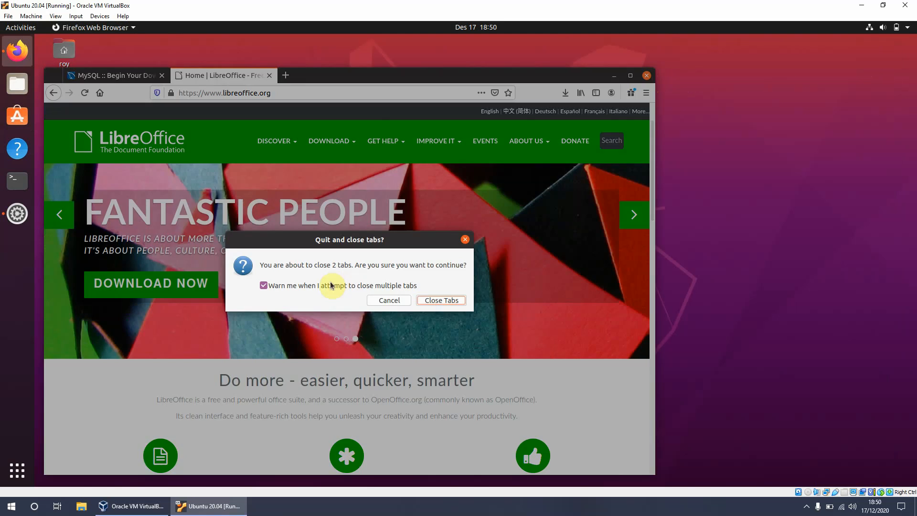
pyautogui.click(441, 301)
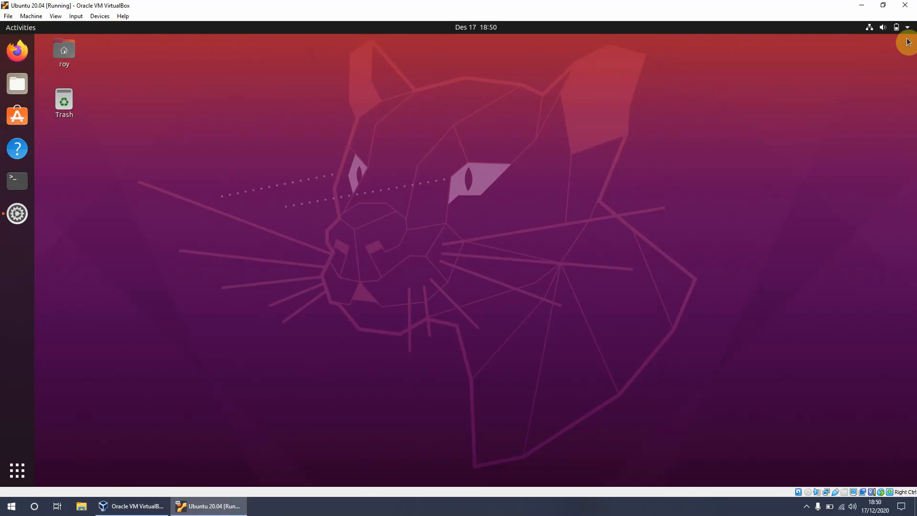
# Power off the Ubuntu 20.04 virtual machine and close the Oracle VM VirtualBox Manager
pyautogui.click(908, 28)
pyautogui.click(839, 142)
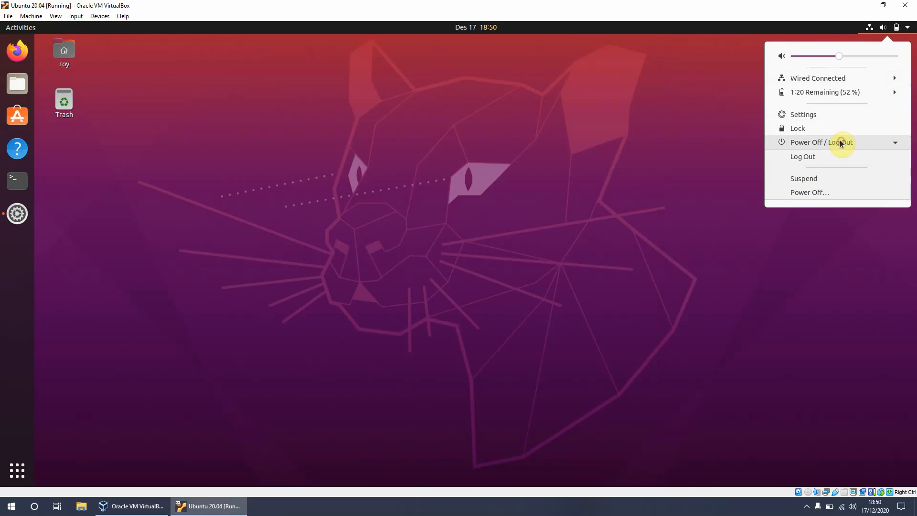
pyautogui.click(811, 193)
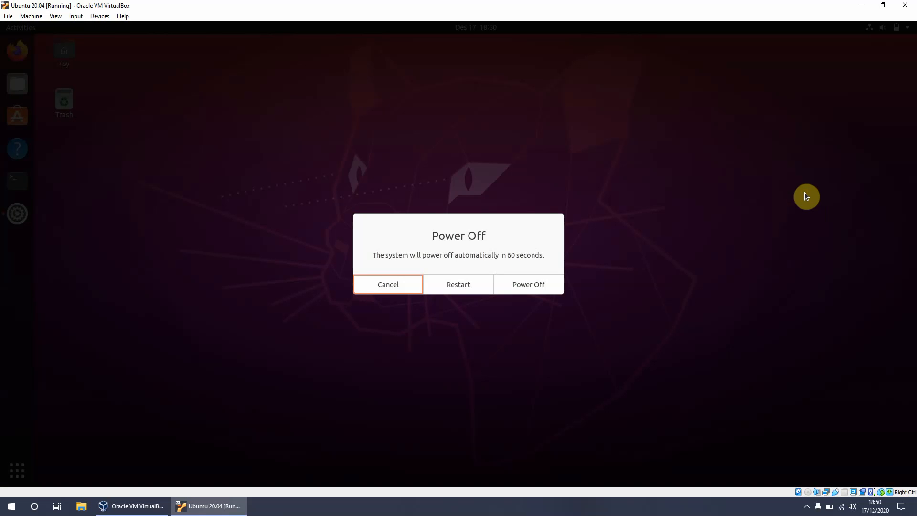
pyautogui.click(524, 287)
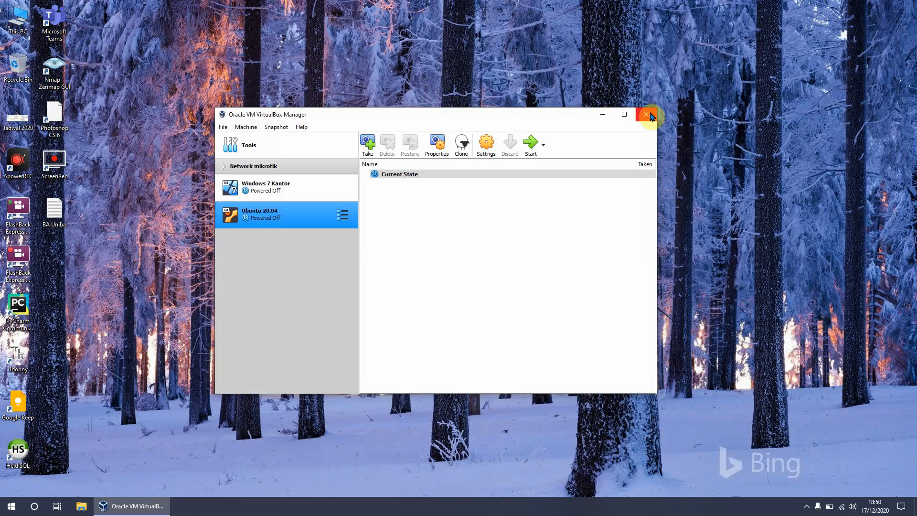
pyautogui.click(646, 114)
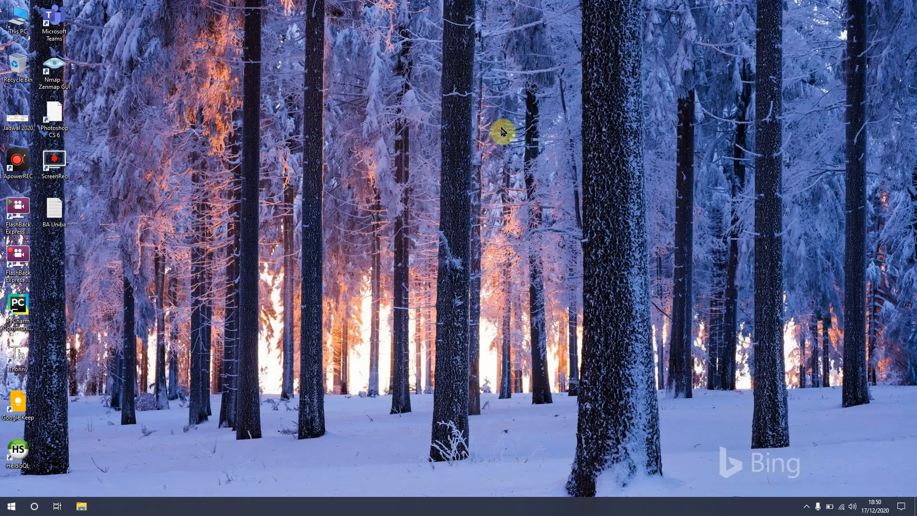